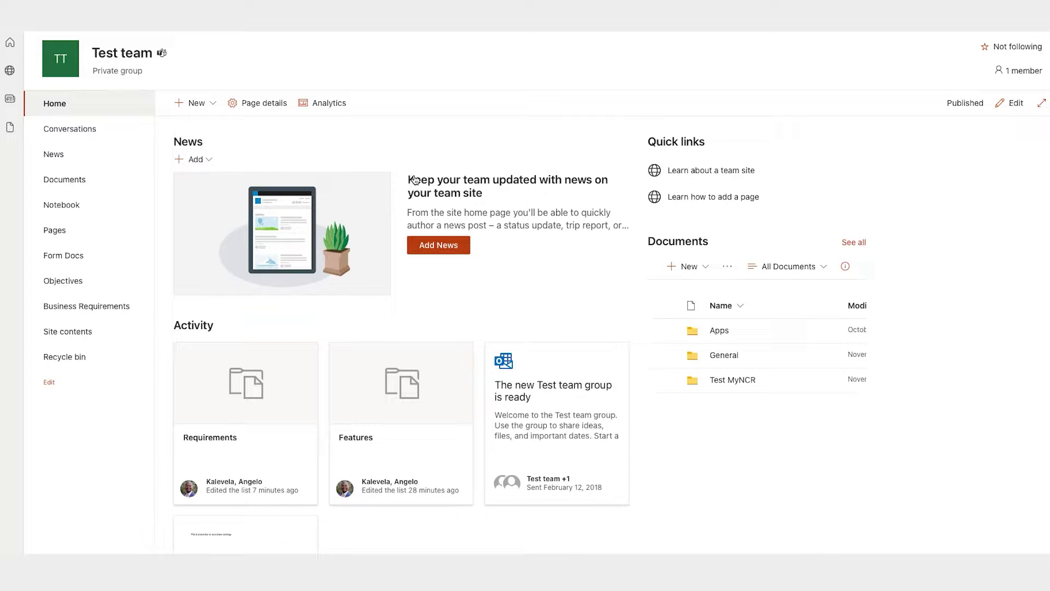
- Create a blank list named 'Requirements 2.0' with the description 'All the requirements'
click(212, 107)
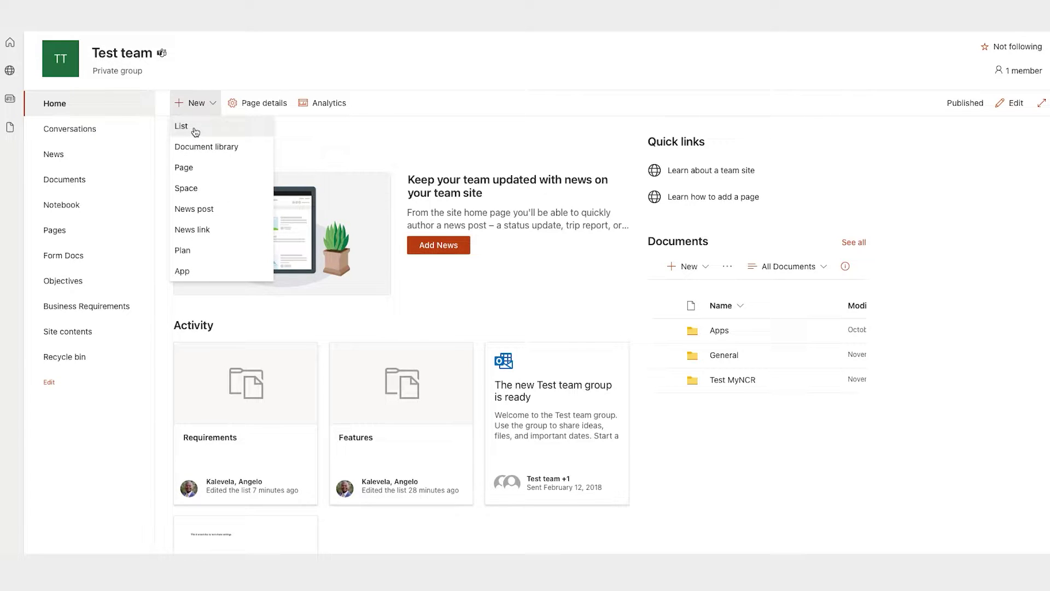
click(195, 132)
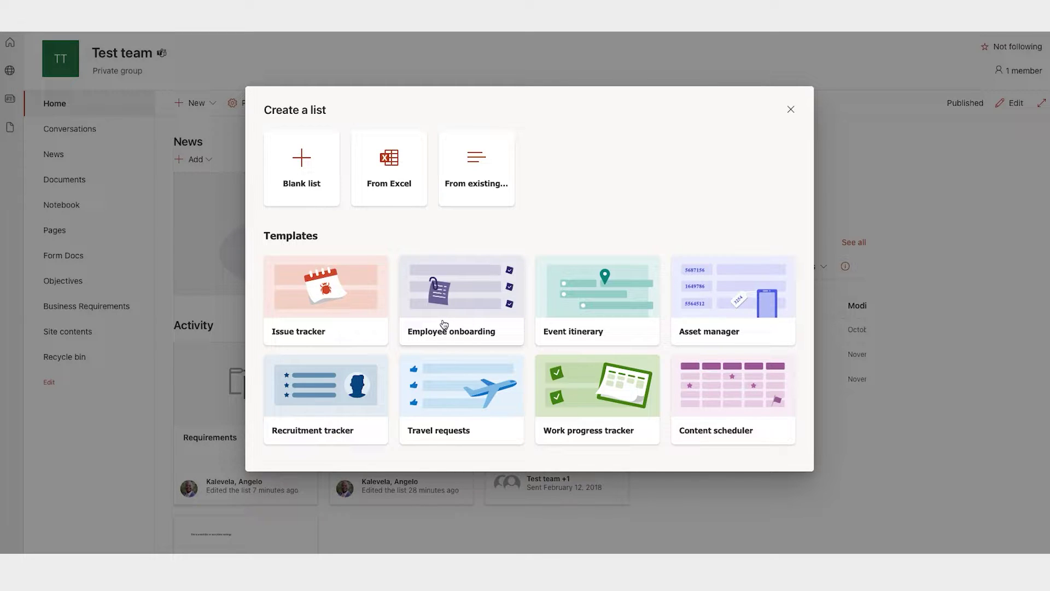
click(296, 156)
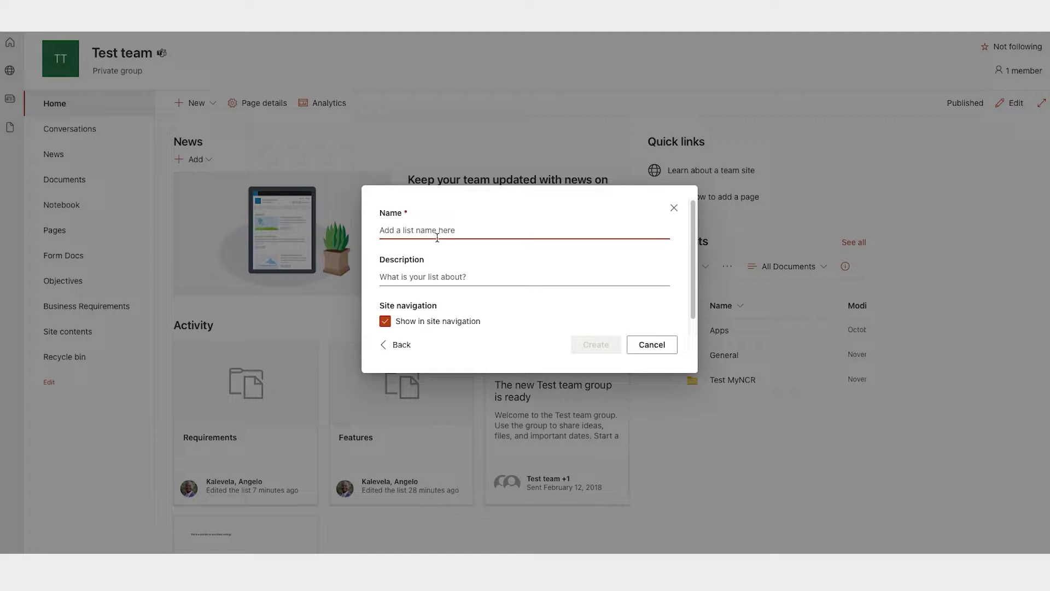
text(Requirements 2.0)
key(Tab)
text(All the requirements)
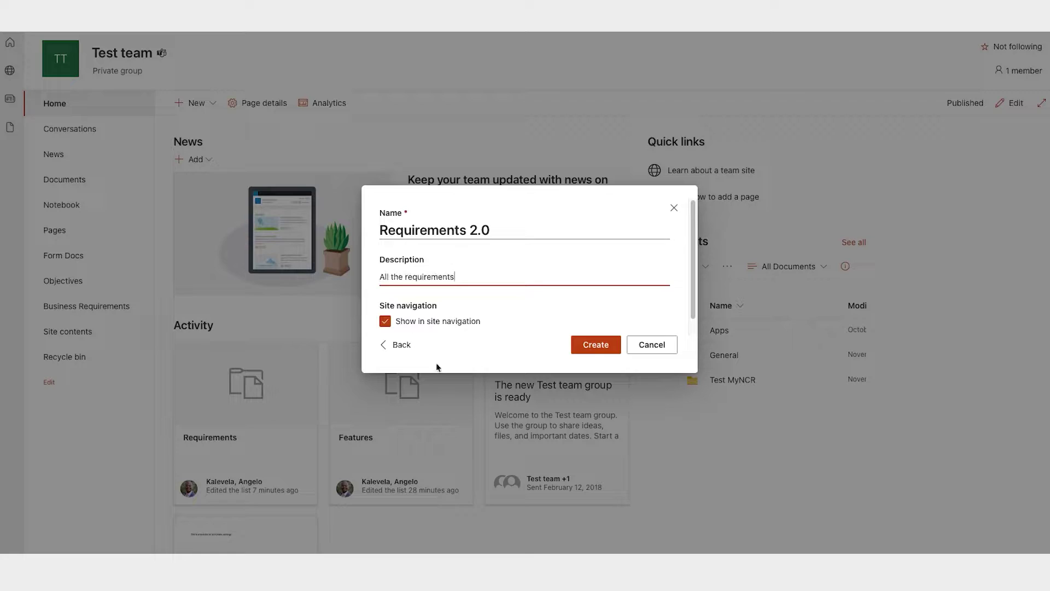
key(Return)
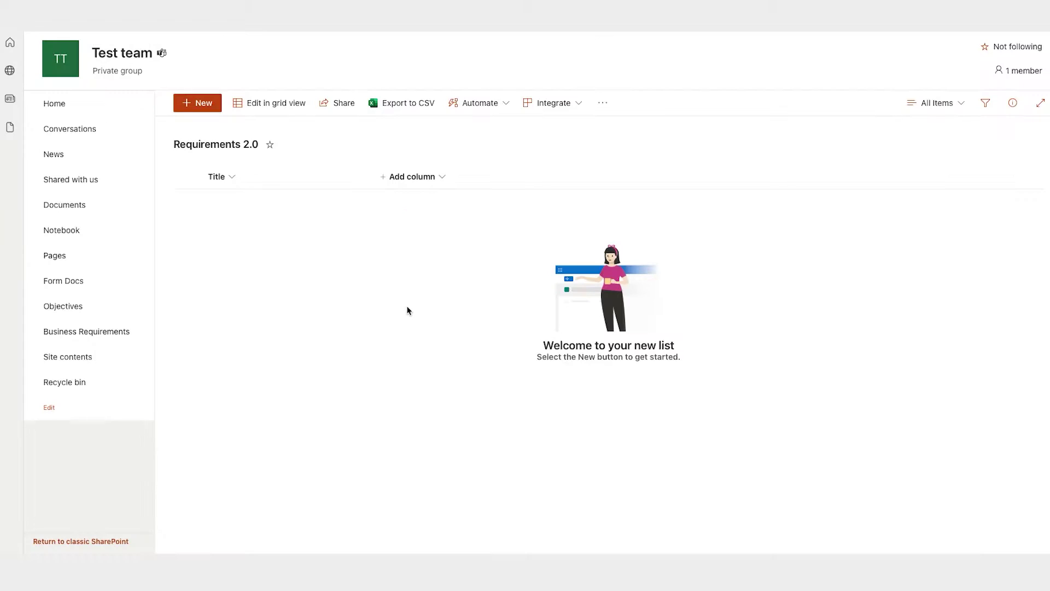
- Rename the list's Title column to 'Requirement Title'
click(233, 179)
mouse_move(257, 265)
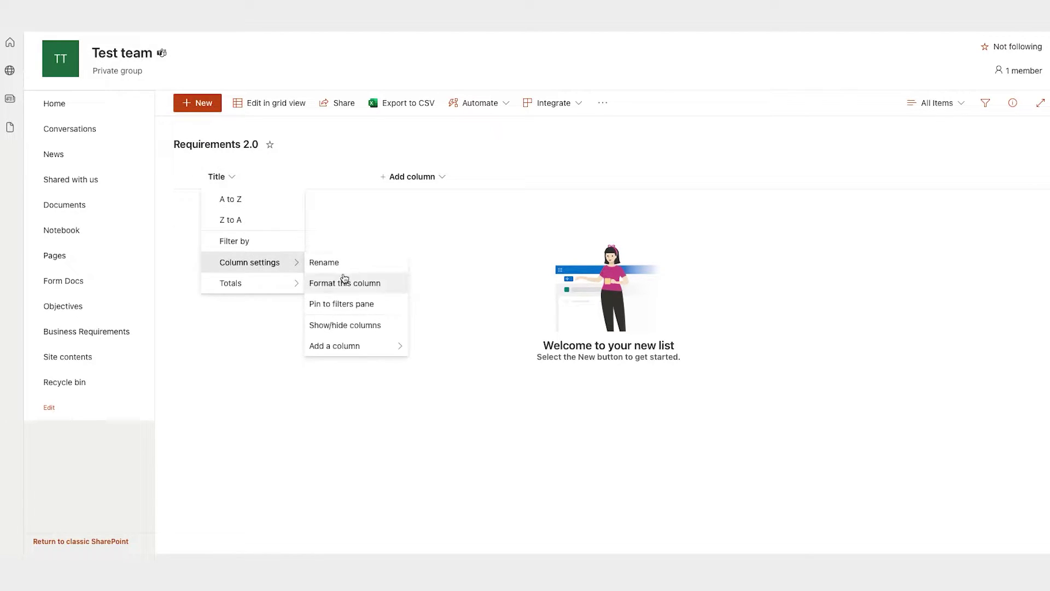
click(345, 267)
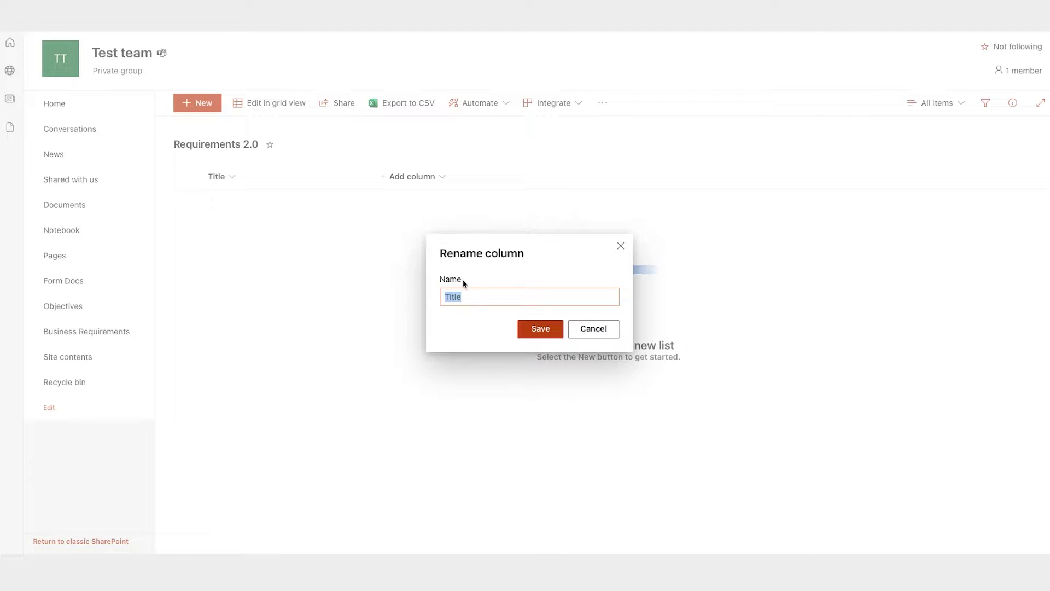
text(Requirement Title)
click(543, 328)
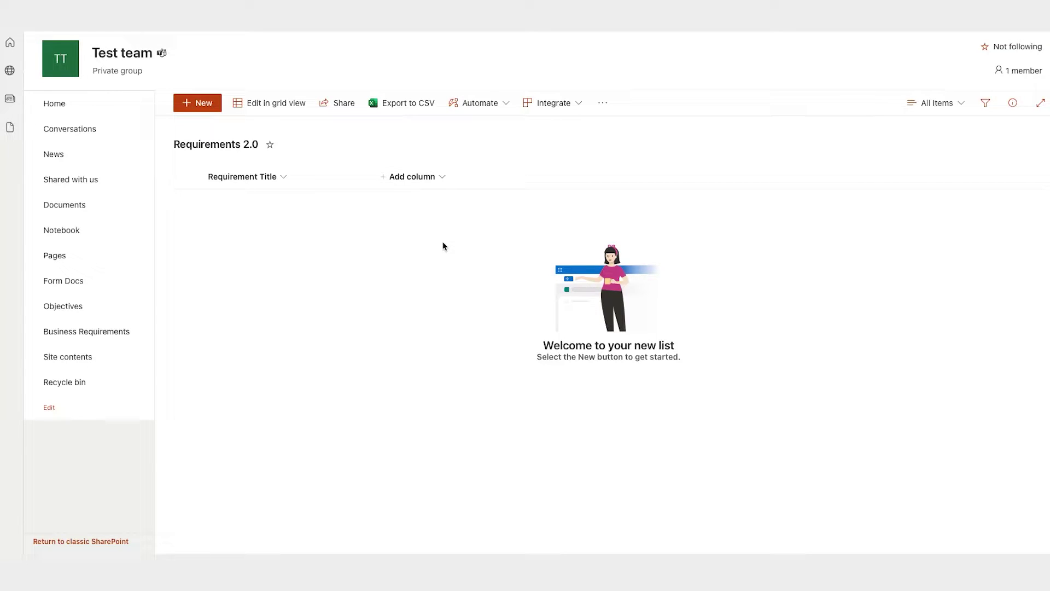
click(448, 176)
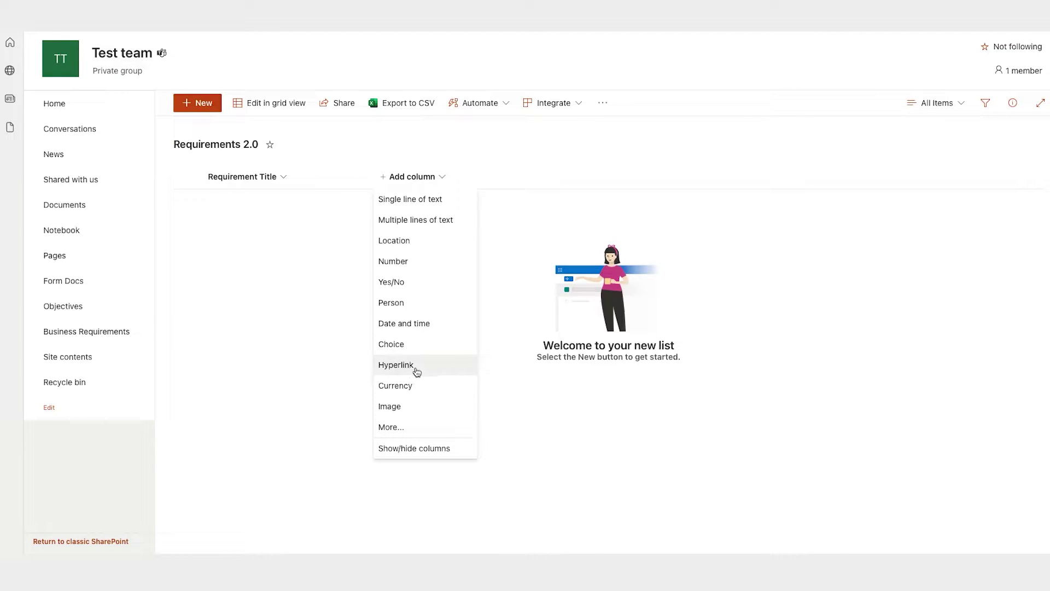
- Choose Multiple lines of text as the type for a new column
click(424, 219)
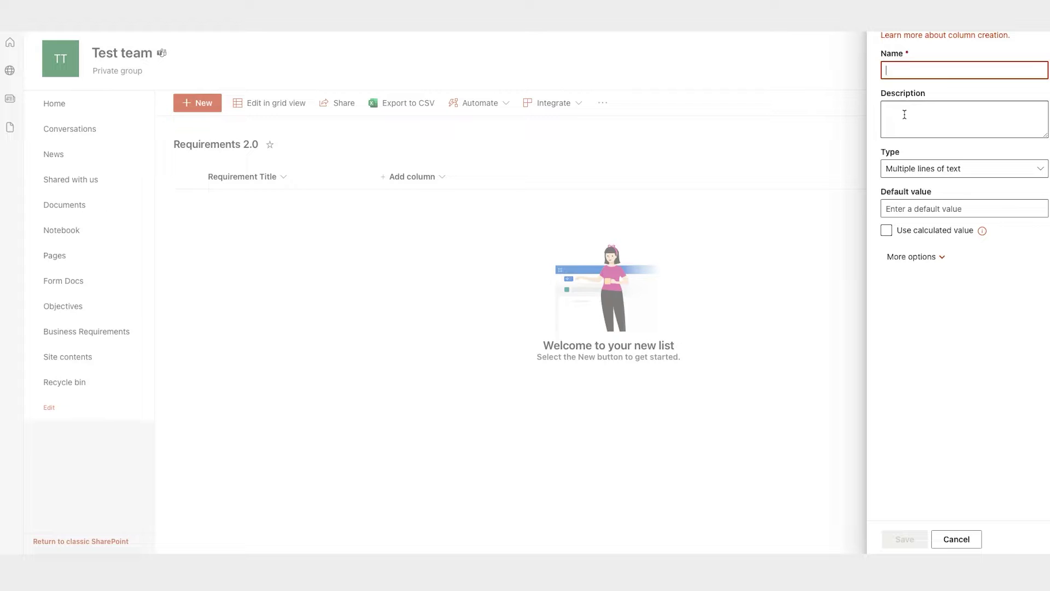
- Name the new multi-line text column 'Description' and save it
text(Description)
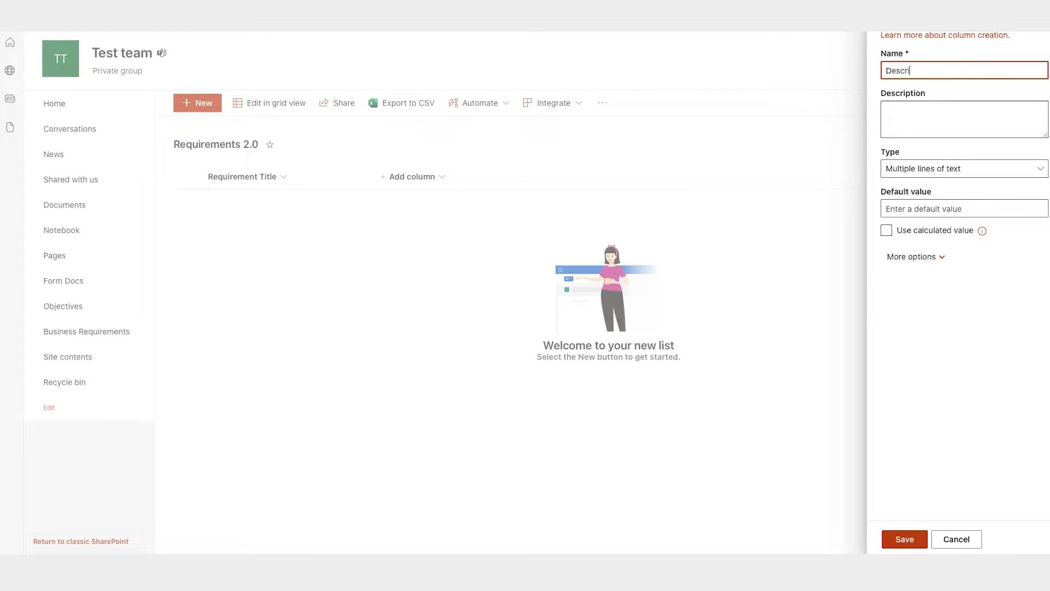
click(939, 109)
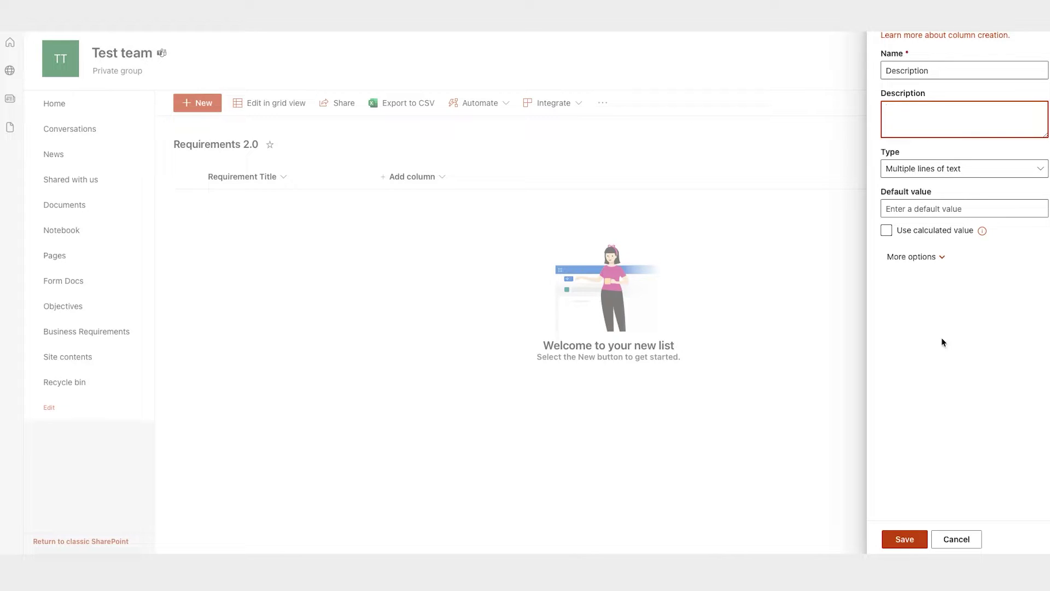
click(943, 260)
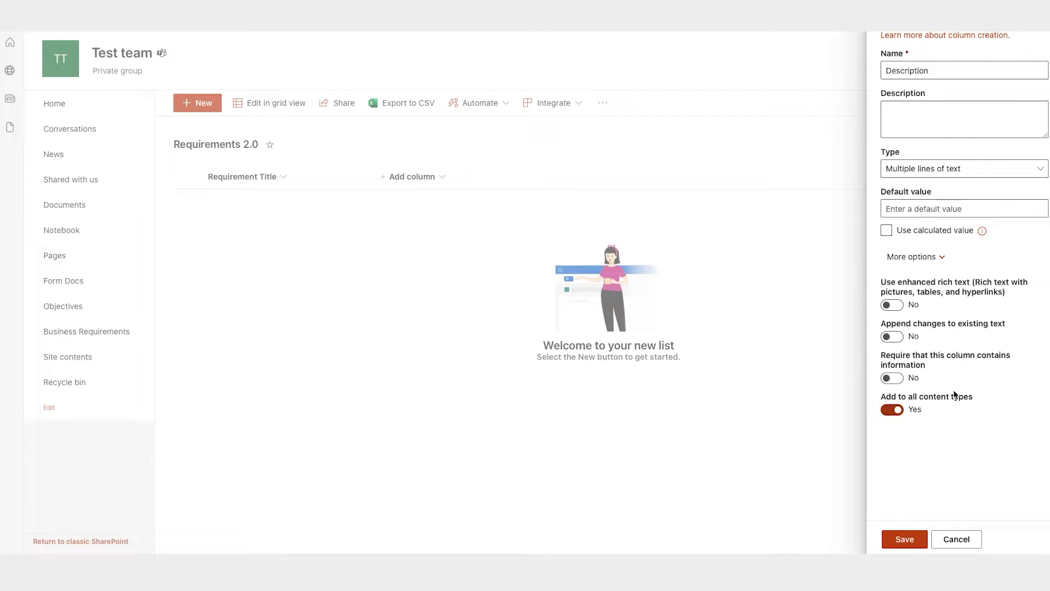
click(905, 539)
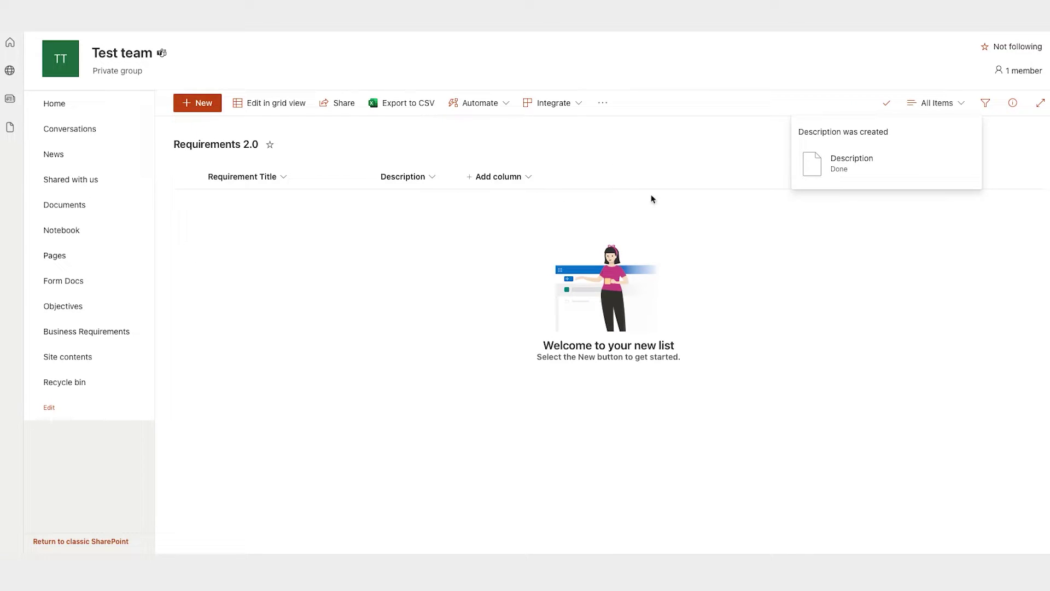
- Switch Requirements 2.0 to grid editing and select the new row's Description cell
click(261, 103)
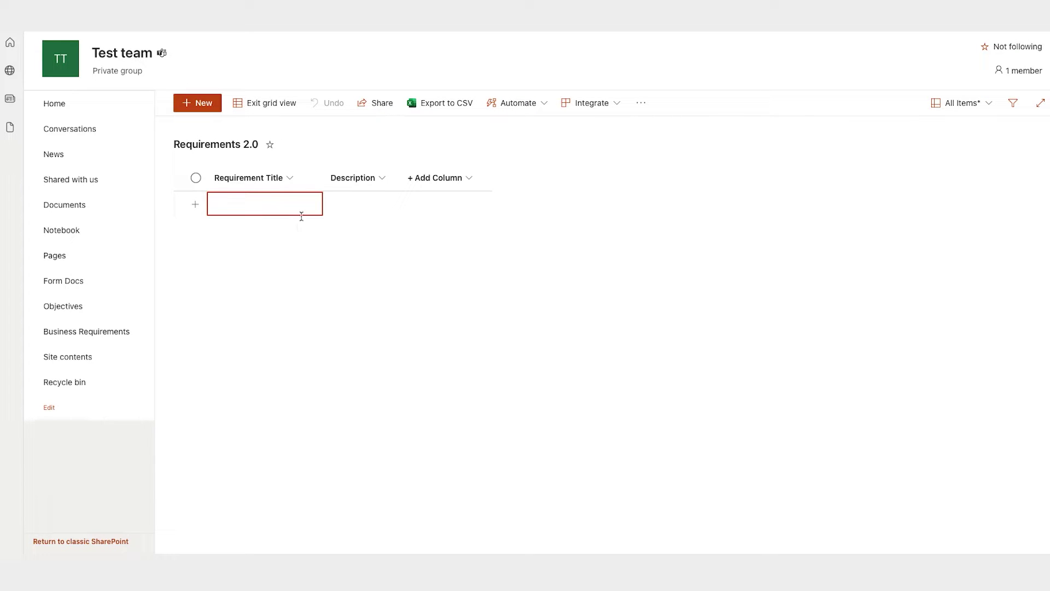
click(395, 204)
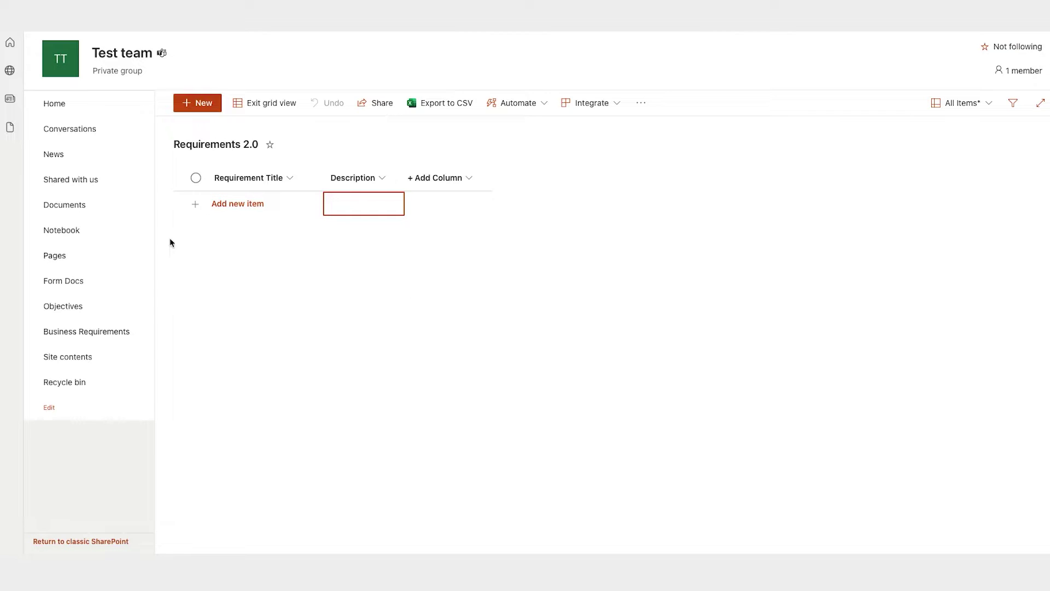
click(84, 332)
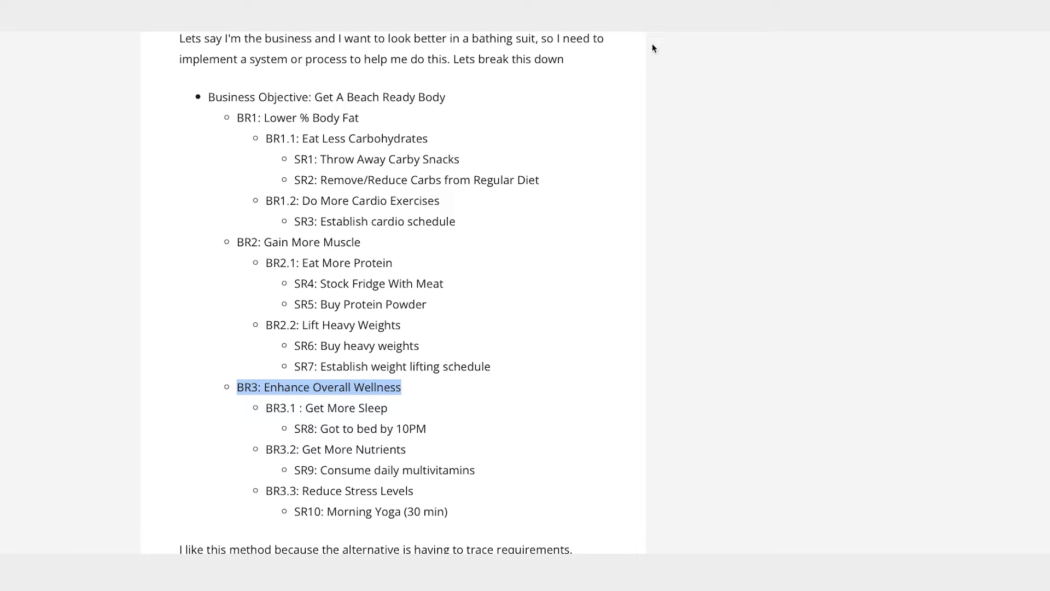
- In the article, highlight Solution Req 1, the Beach Ready Body objective and requirements BR1–BR3
scroll(454, 186, down, 2)
scroll(461, 209, up, 9)
scroll(461, 210, up, 3)
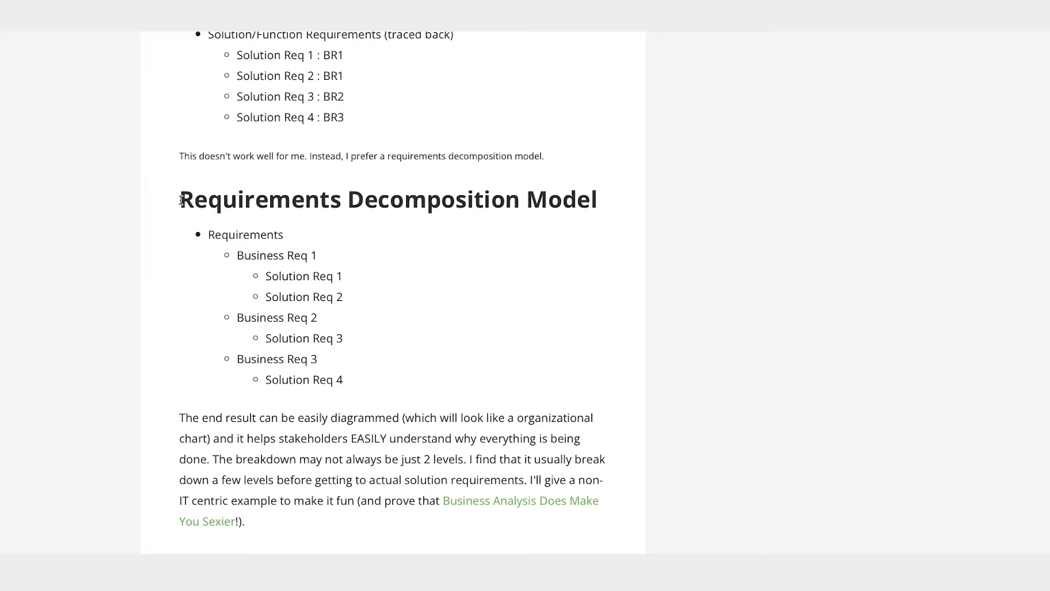
drag(233, 257, 285, 280)
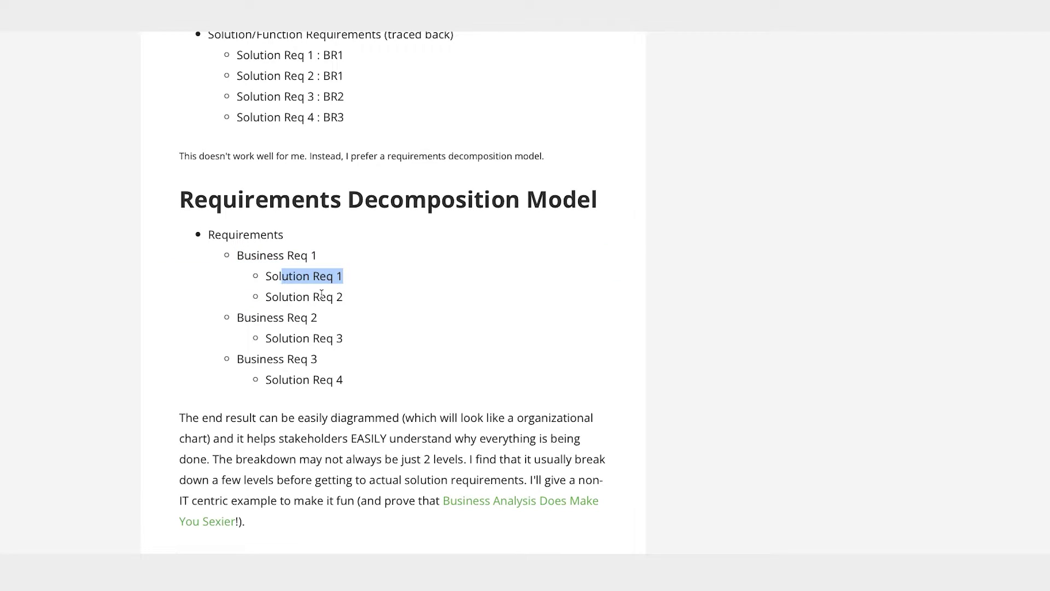
scroll(324, 297, down, 7)
scroll(324, 297, down, 1)
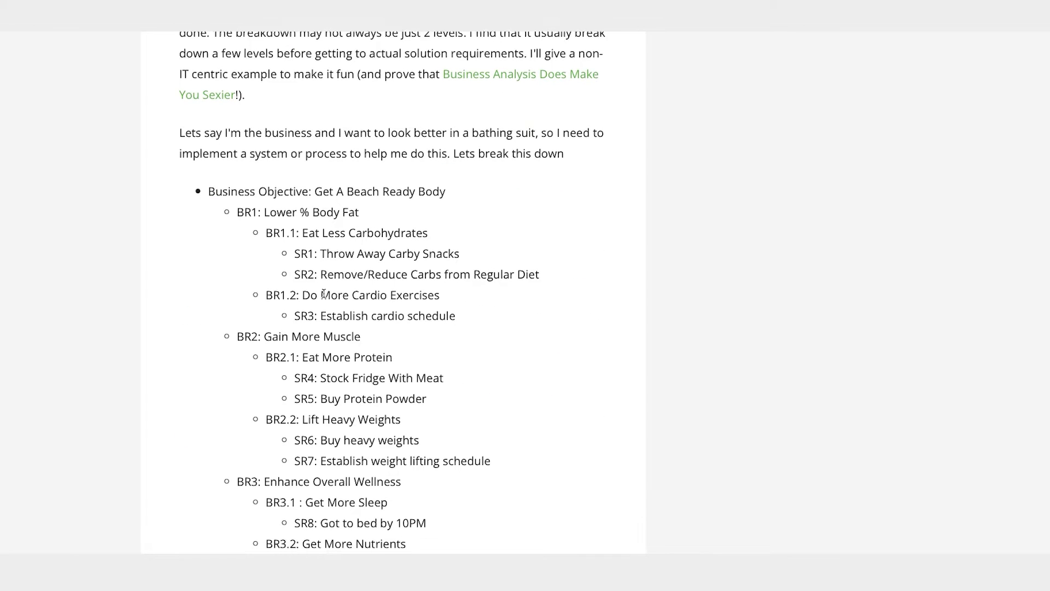
scroll(324, 297, down, 1)
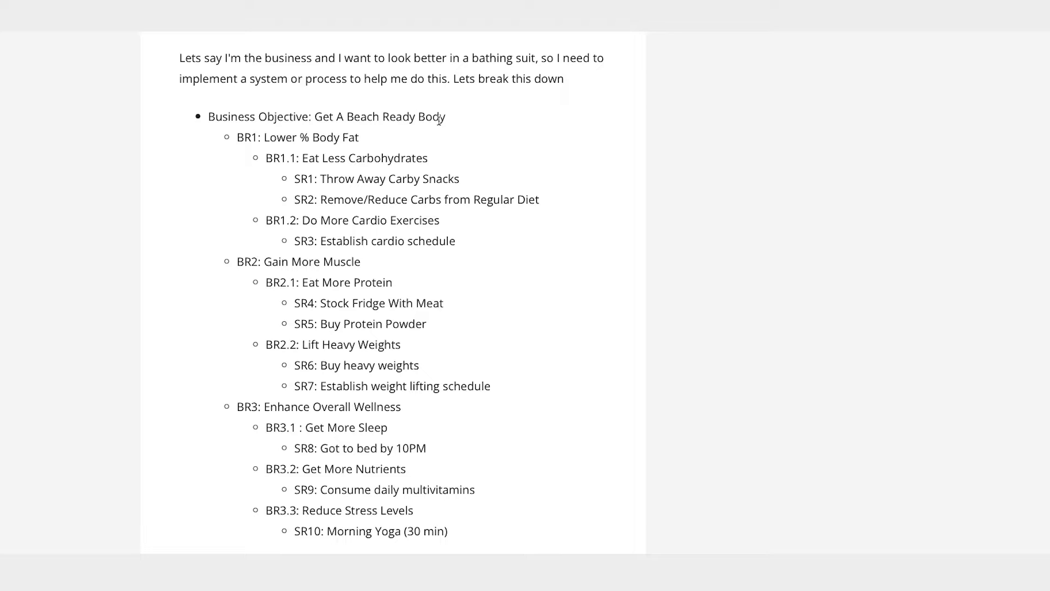
drag(447, 117, 318, 113)
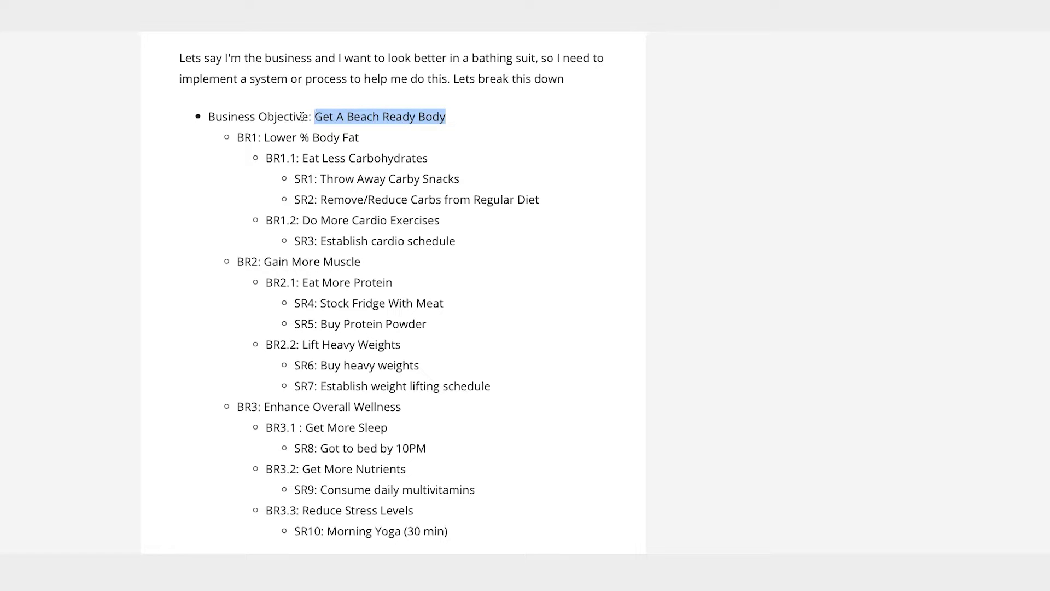
drag(265, 138, 359, 137)
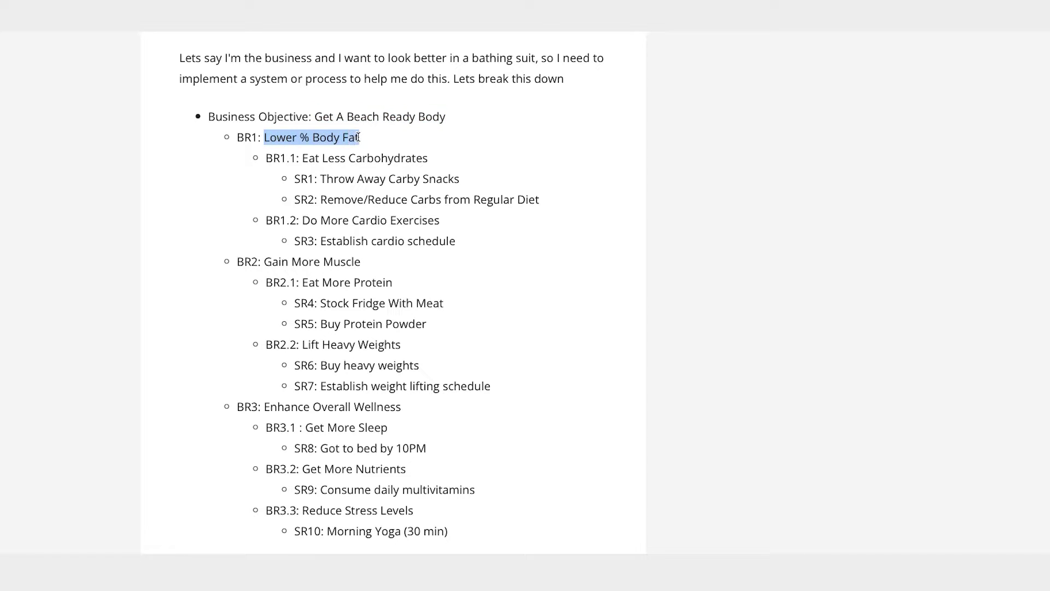
drag(361, 262, 264, 262)
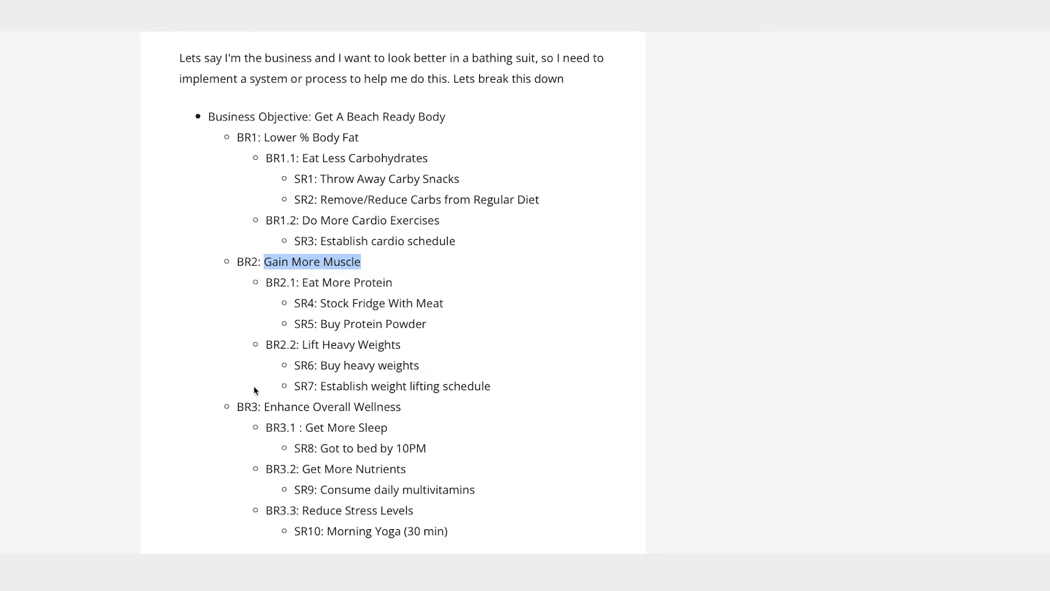
drag(265, 407, 444, 408)
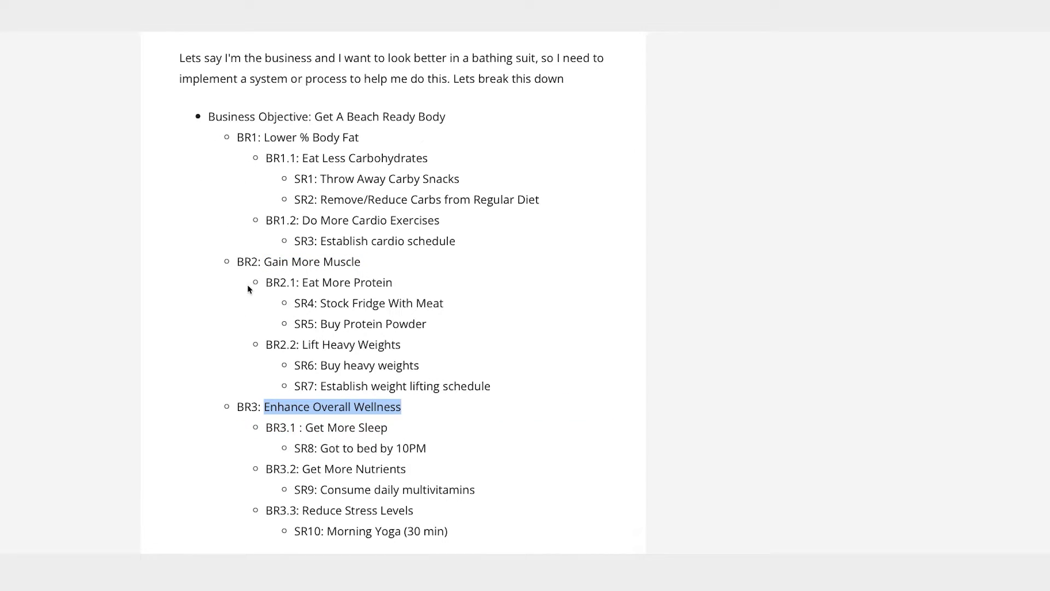
- Highlight the BR1.1, BR1.2, BR2.1 and SR1/SR2 lines, then return to the SharePoint list
drag(273, 158, 432, 159)
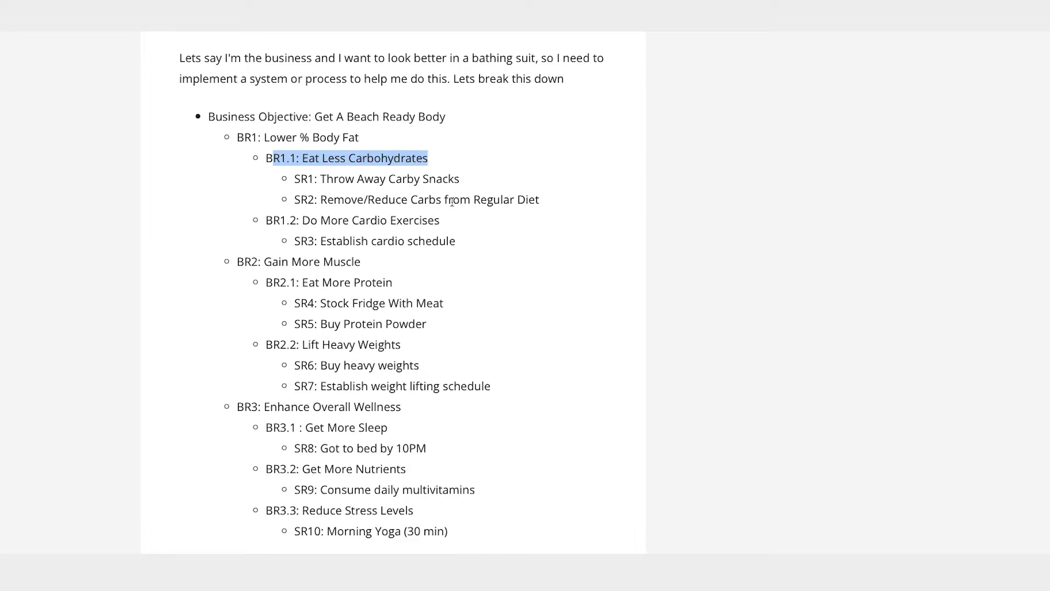
drag(452, 221, 250, 212)
drag(267, 283, 438, 278)
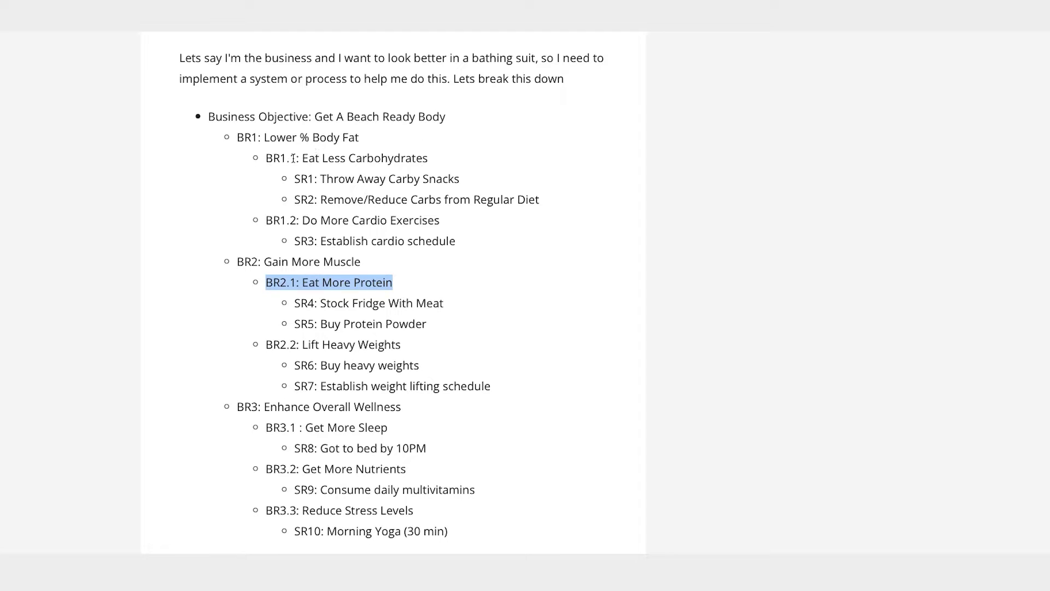
drag(295, 178, 542, 218)
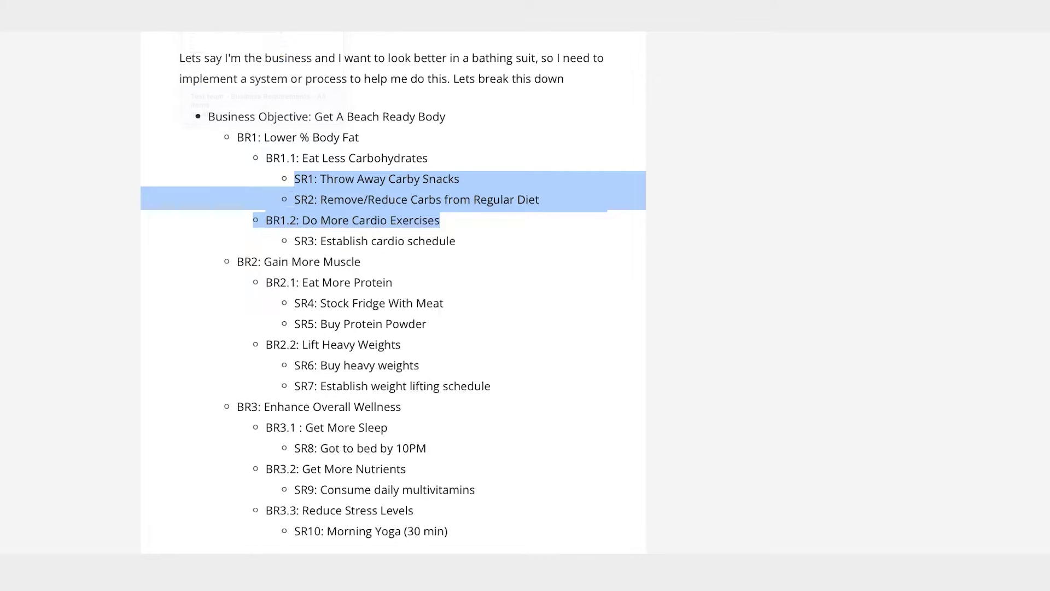
click(229, 16)
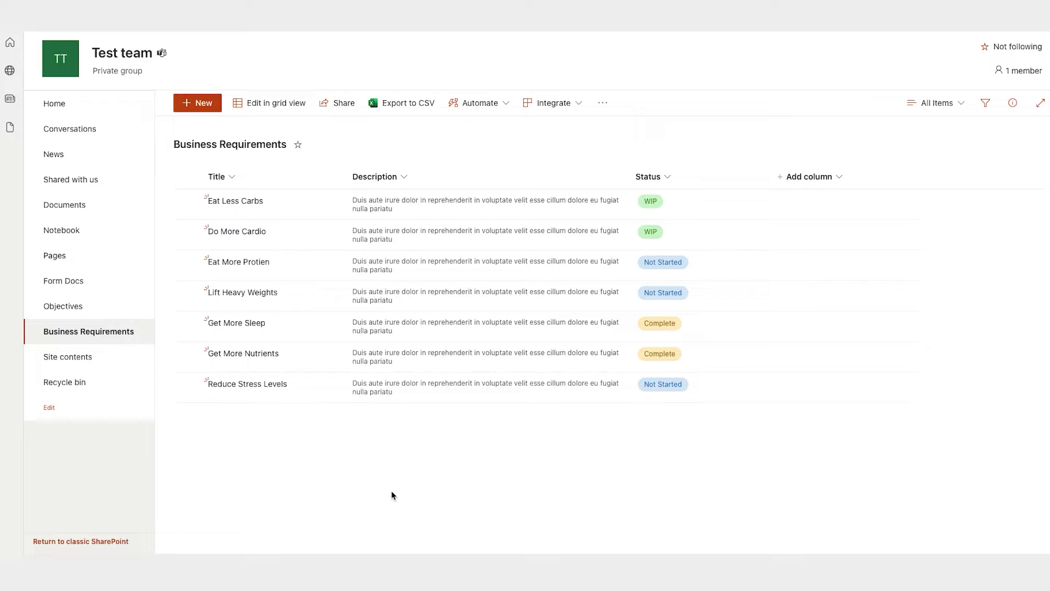
click(839, 179)
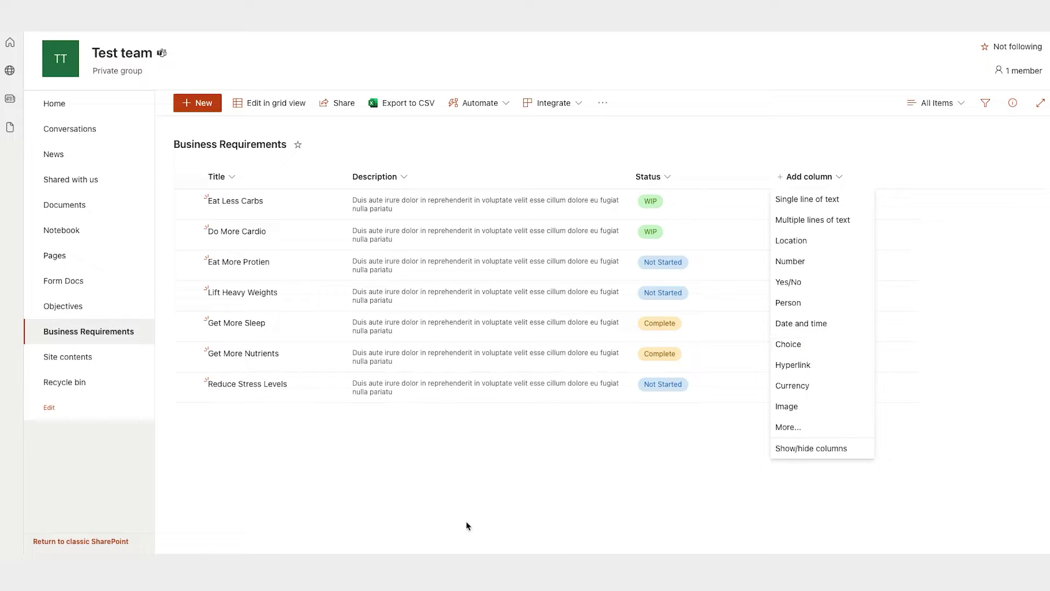
click(700, 460)
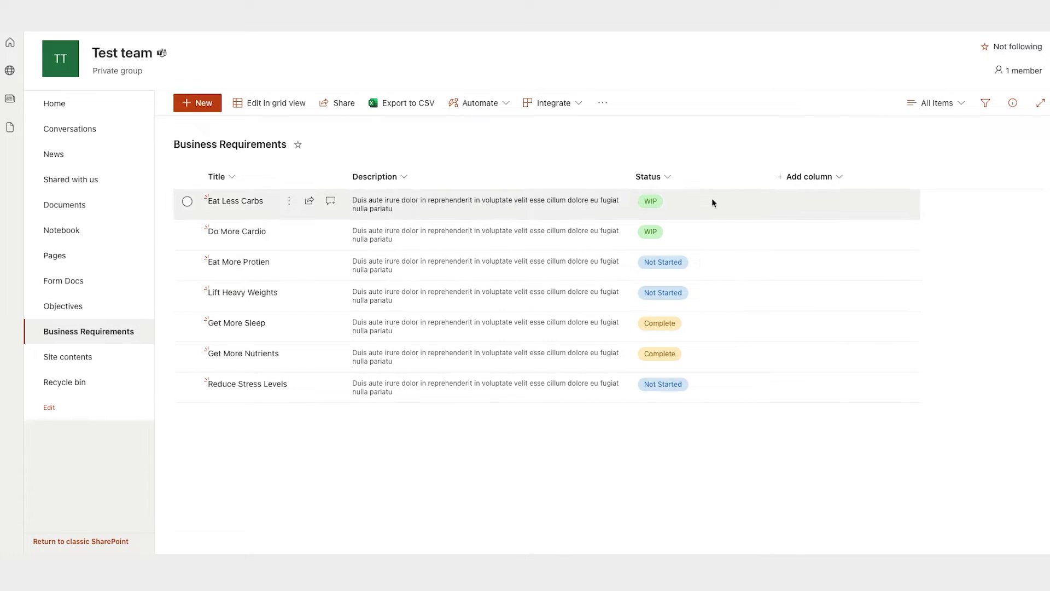
click(669, 176)
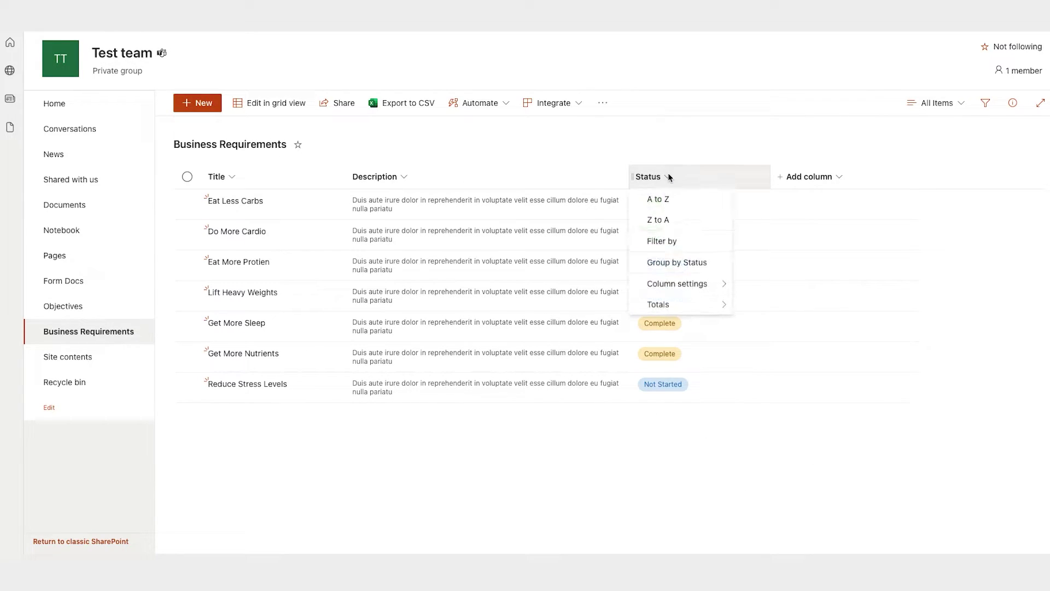
click(735, 474)
click(701, 385)
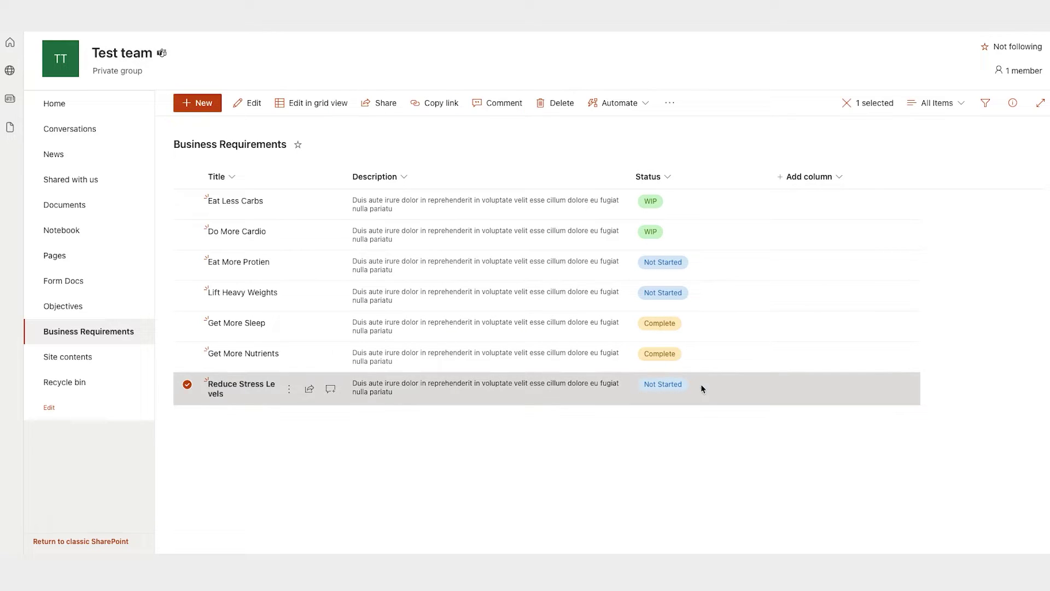
click(314, 101)
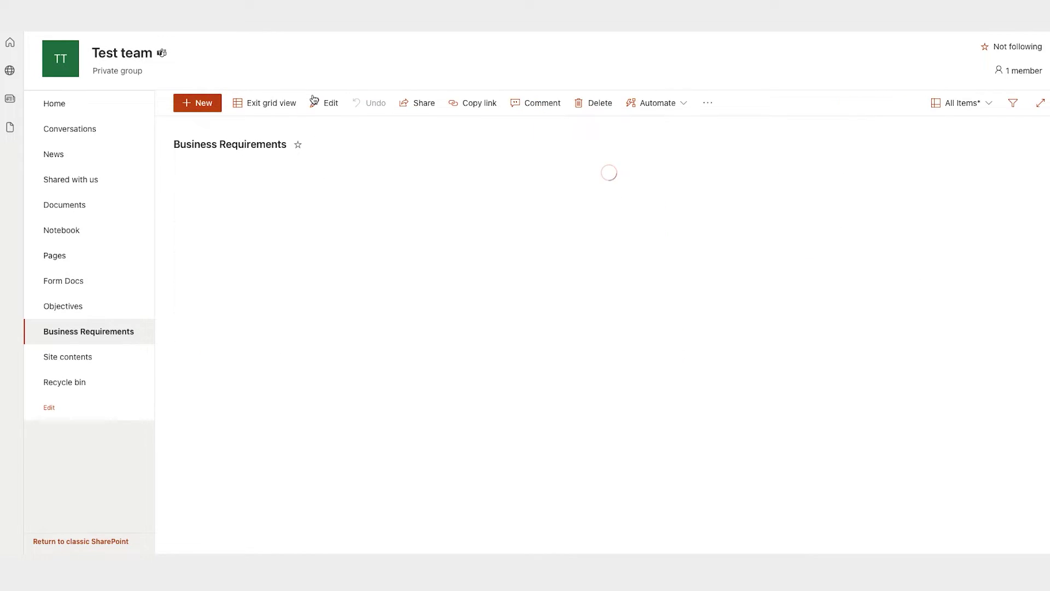
click(717, 206)
click(718, 204)
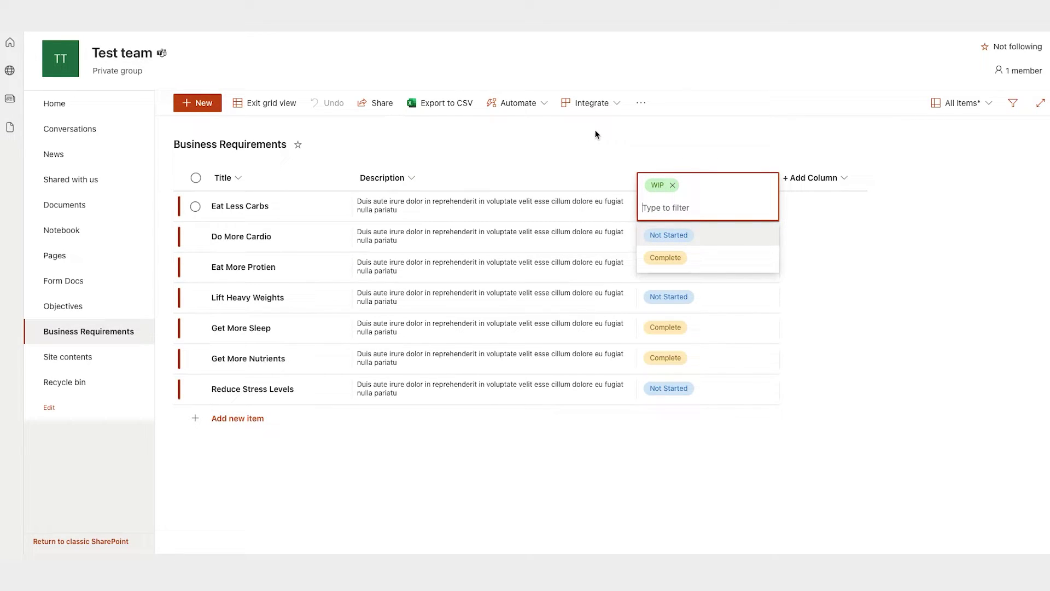
key(Escape)
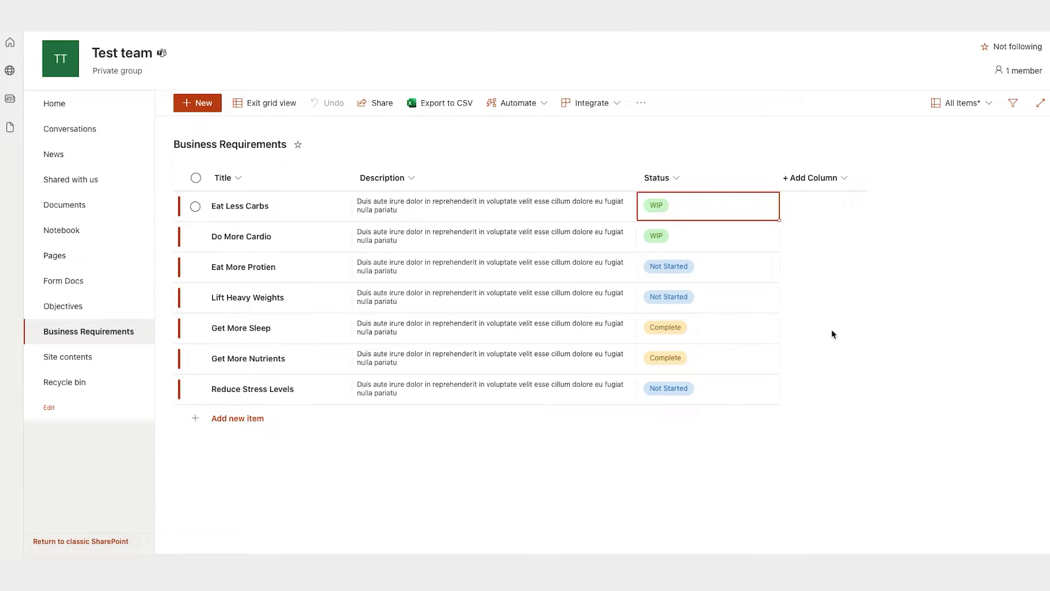
click(265, 109)
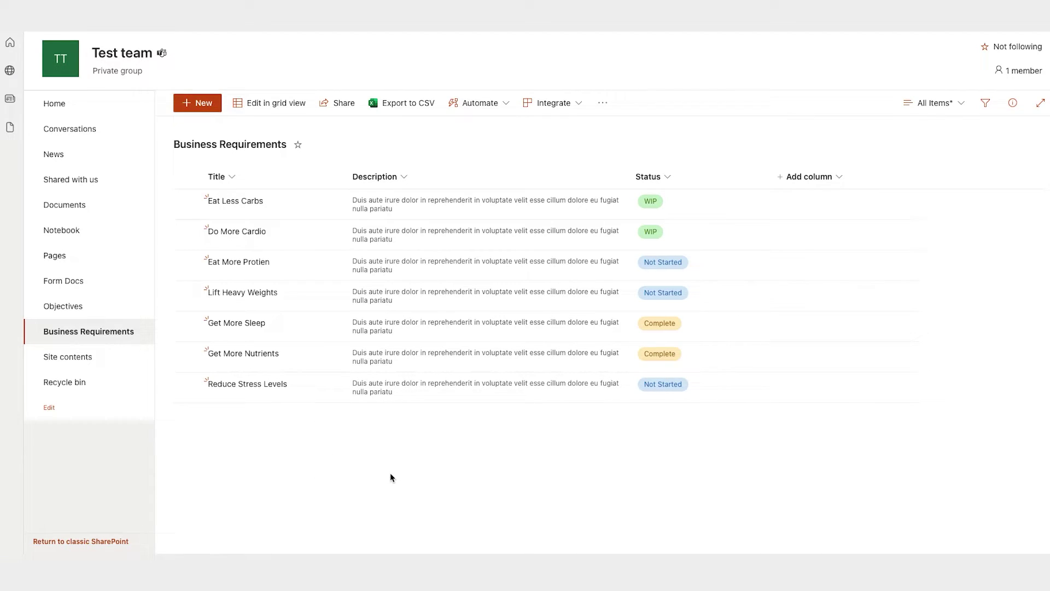
- Start a new Lookup column named 'Objective 2' in the full column creation form
click(840, 177)
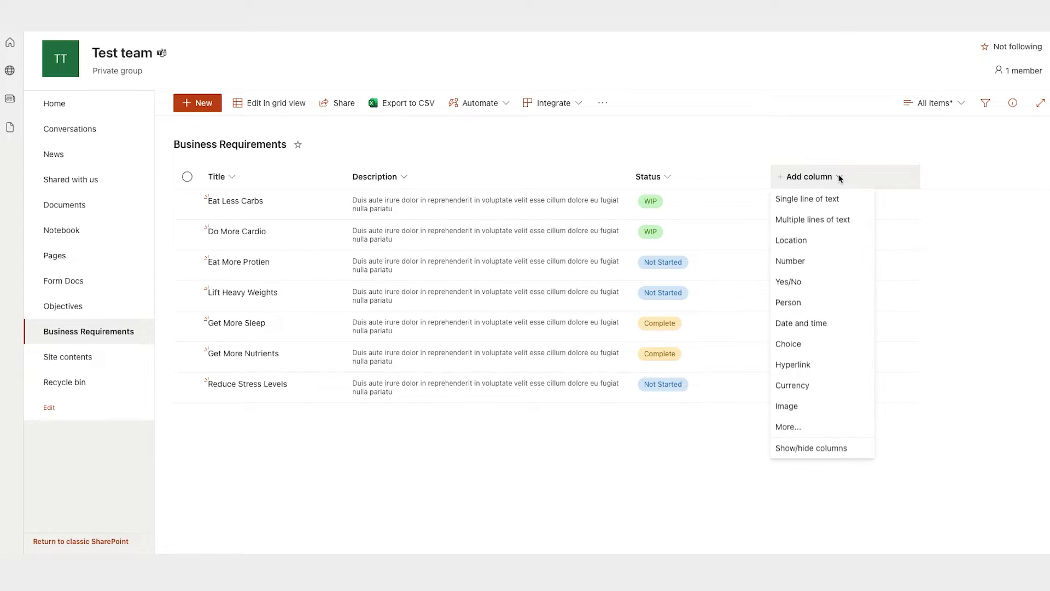
click(794, 436)
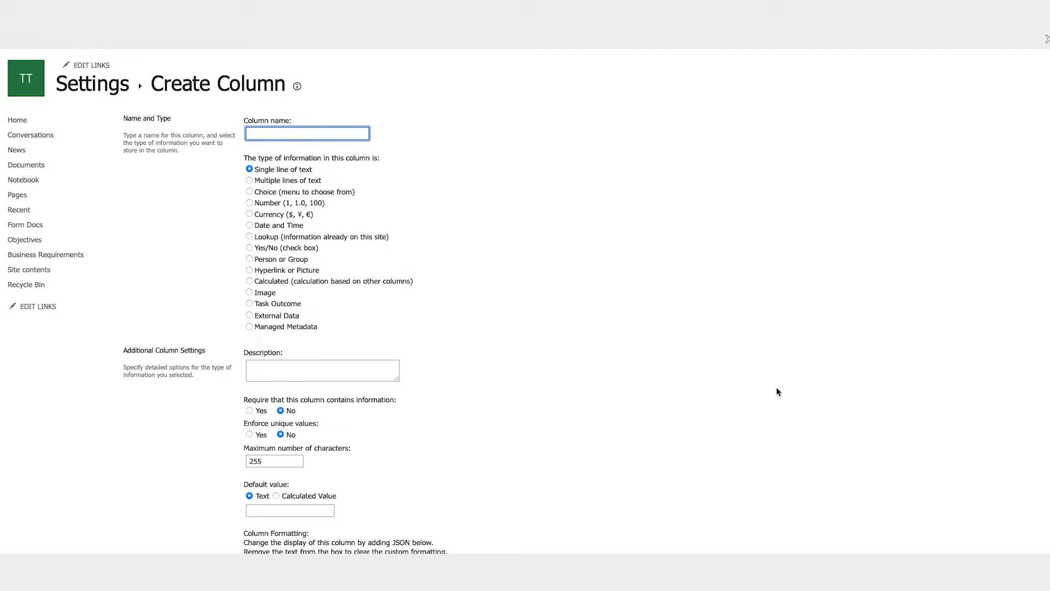
click(249, 234)
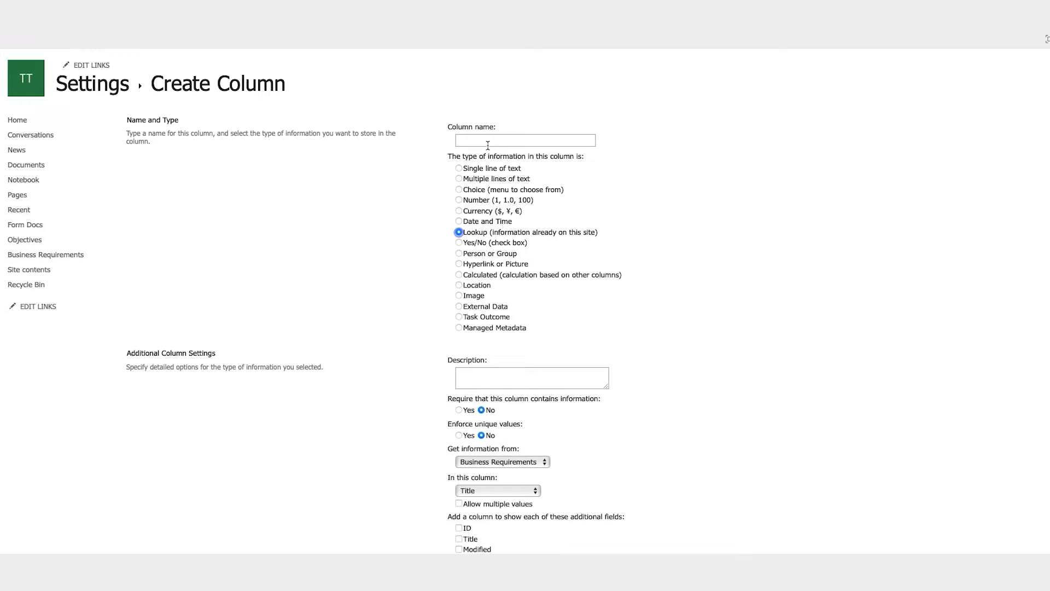
click(488, 143)
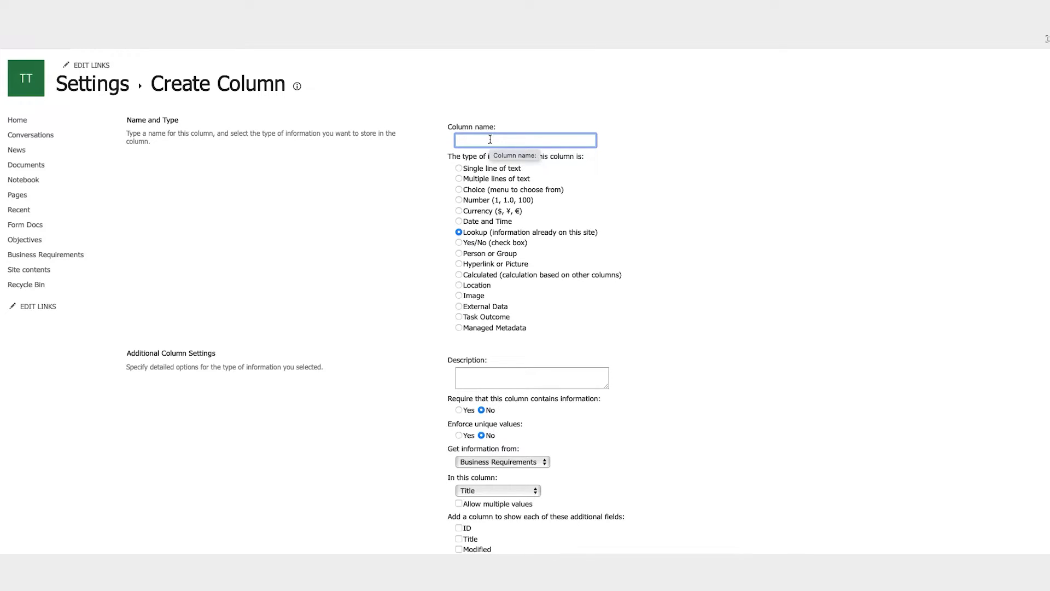
text(Objective)
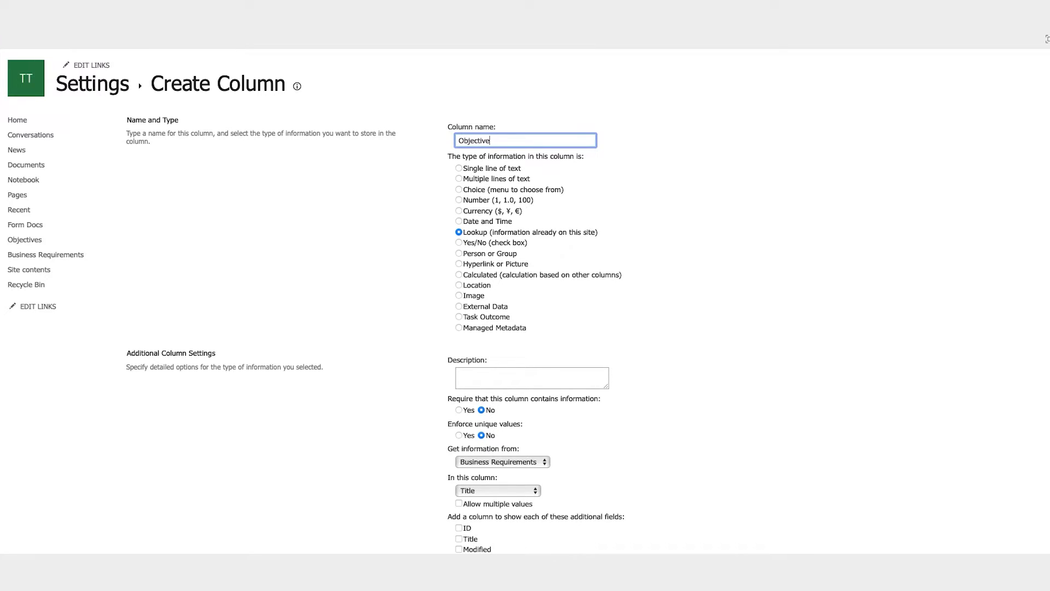
text( 2)
scroll(677, 284, down, 1)
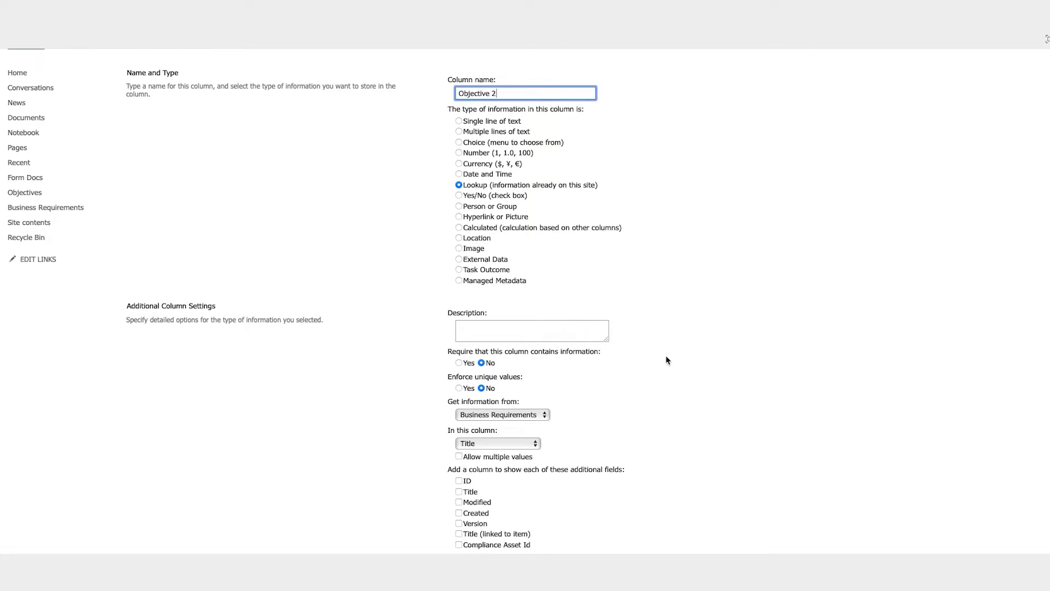
scroll(673, 361, down, 1)
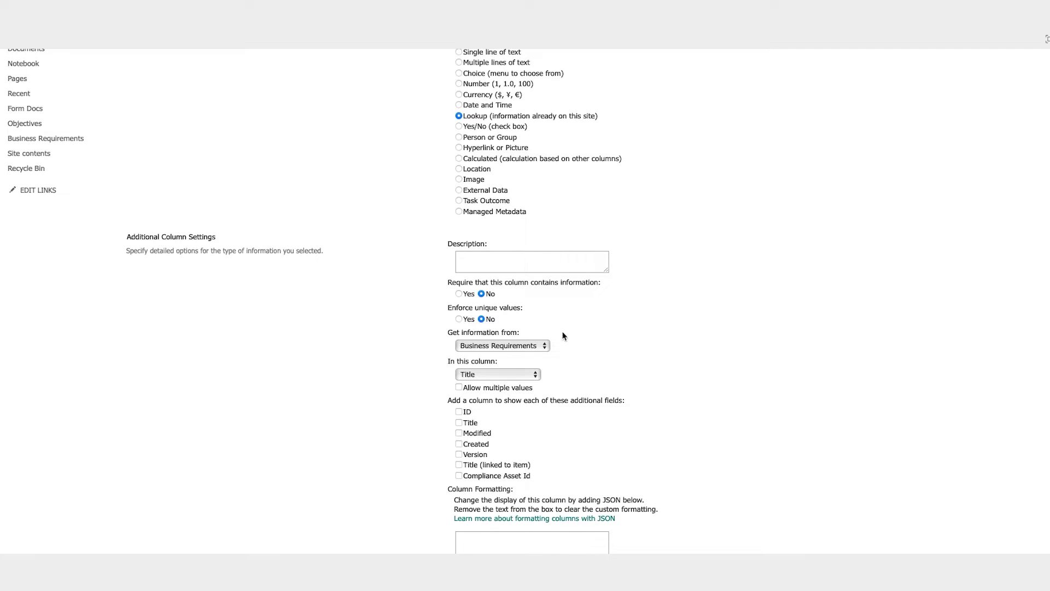
- Make Objective 2 look up Title (linked to item) from the Objectives list
click(544, 346)
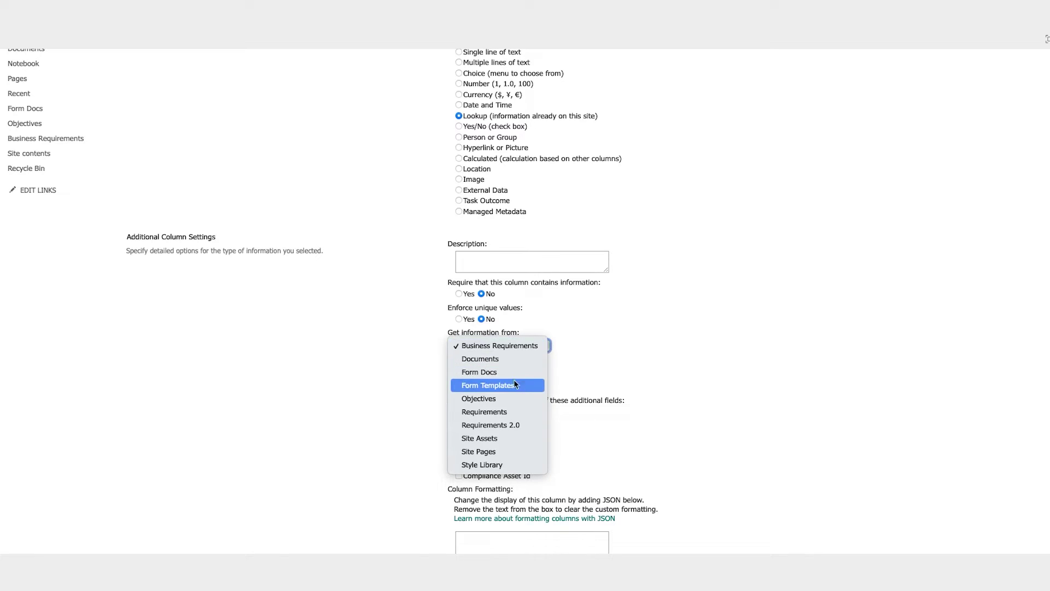
click(503, 399)
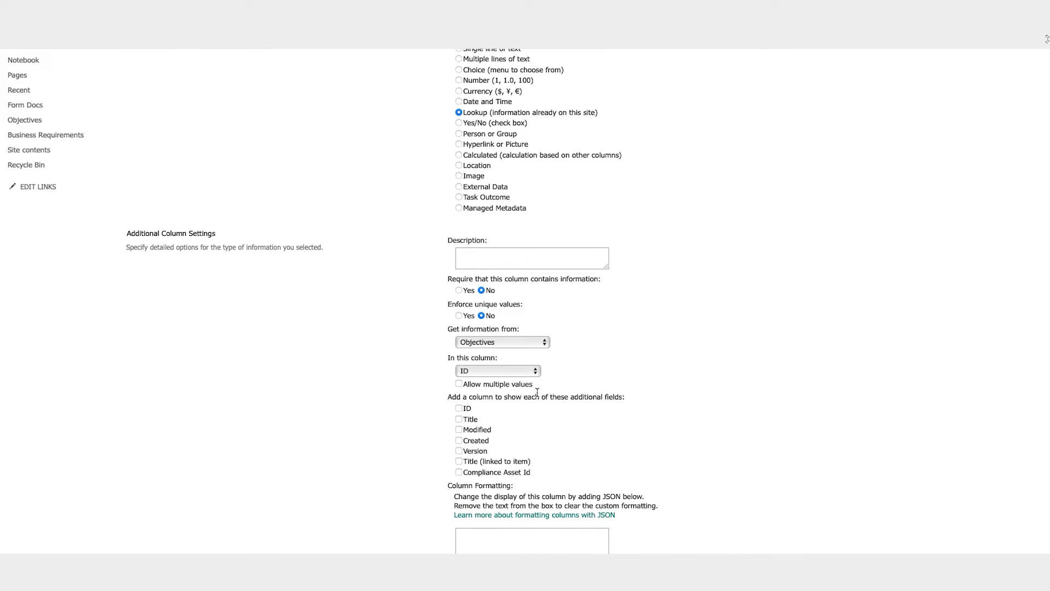
click(535, 371)
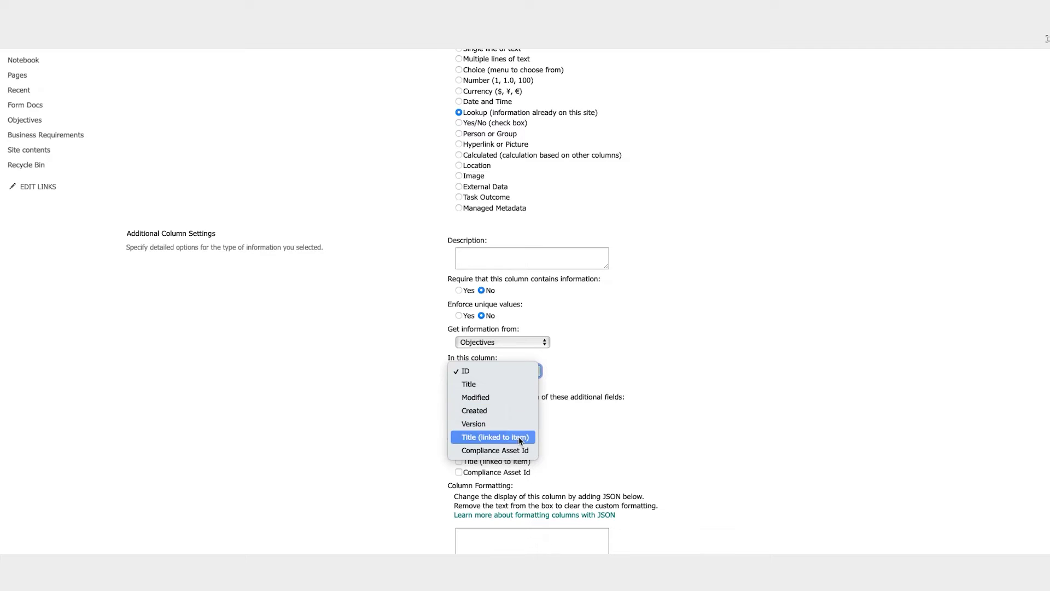
click(488, 438)
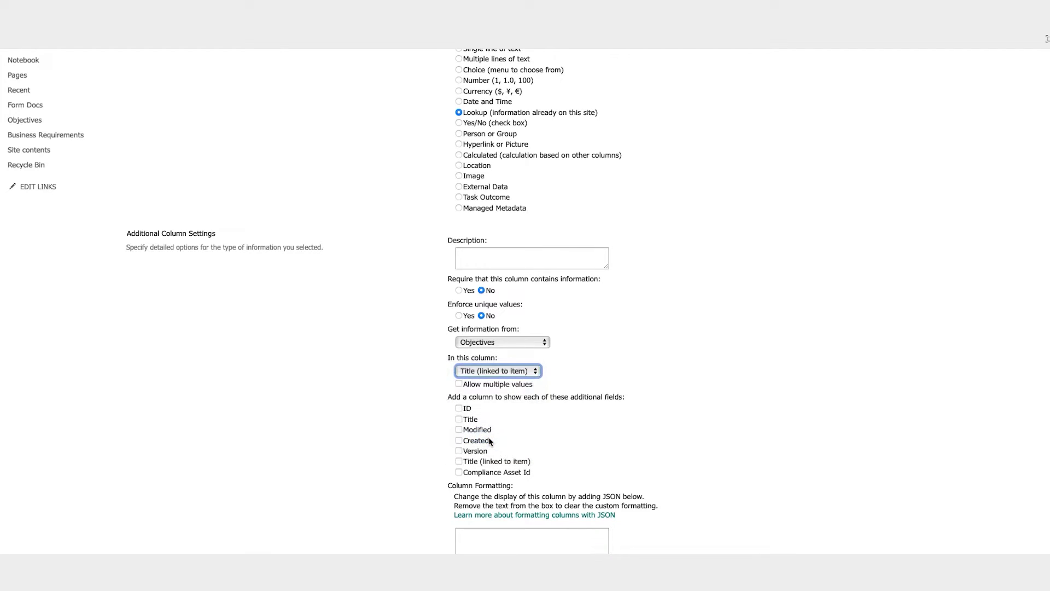
click(535, 375)
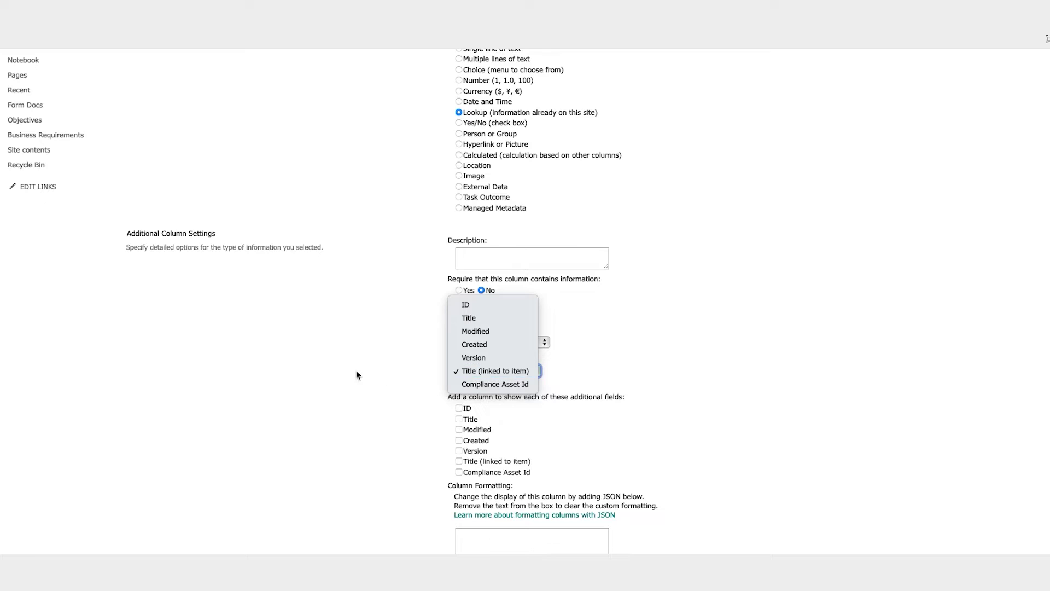
click(759, 441)
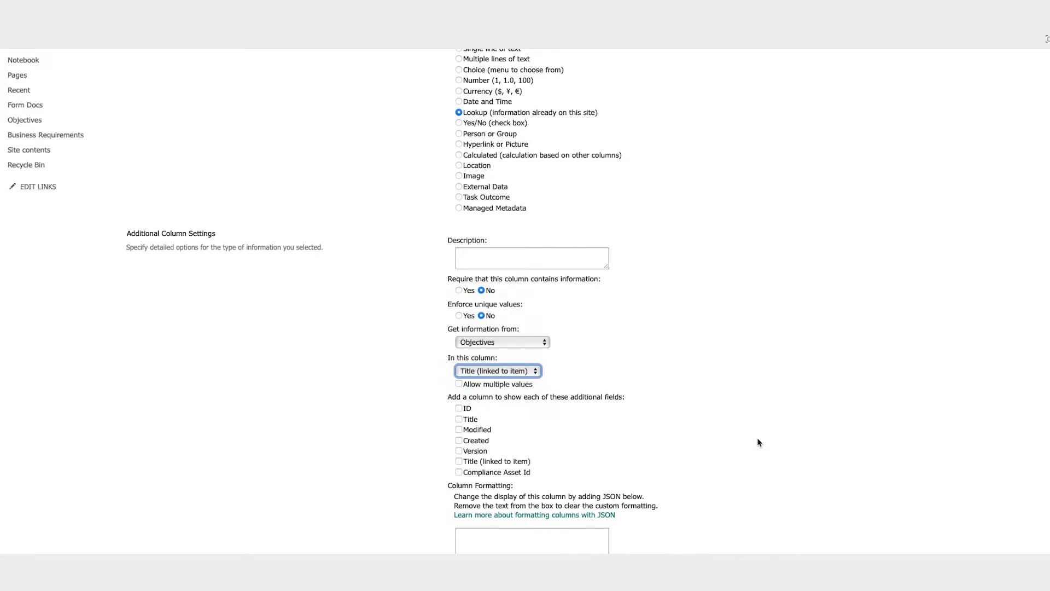
- Also include the objectives' Created field and create the lookup column
scroll(733, 436, down, 3)
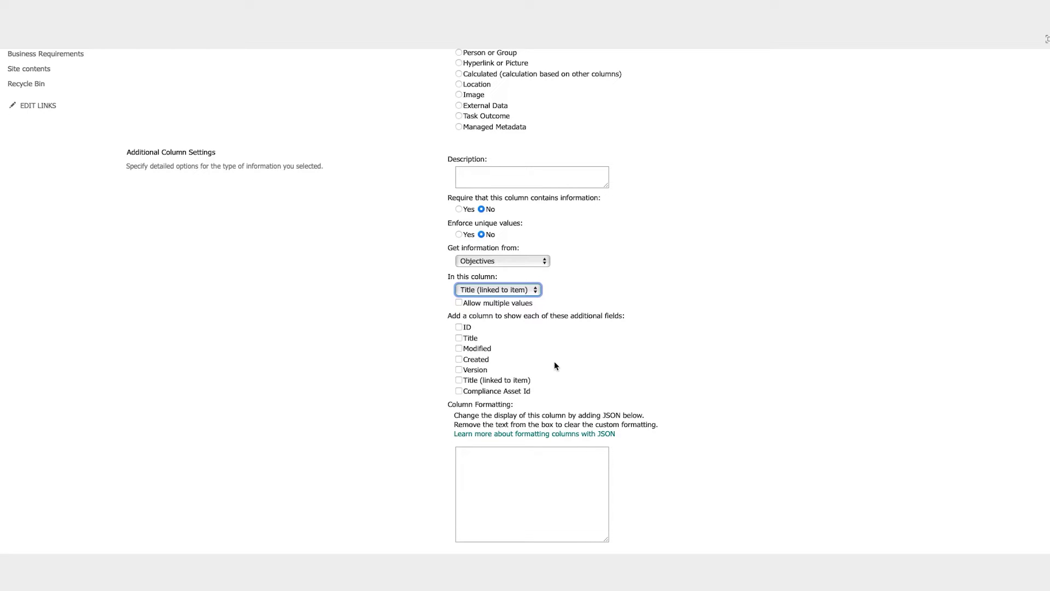
click(459, 359)
scroll(683, 388, down, 3)
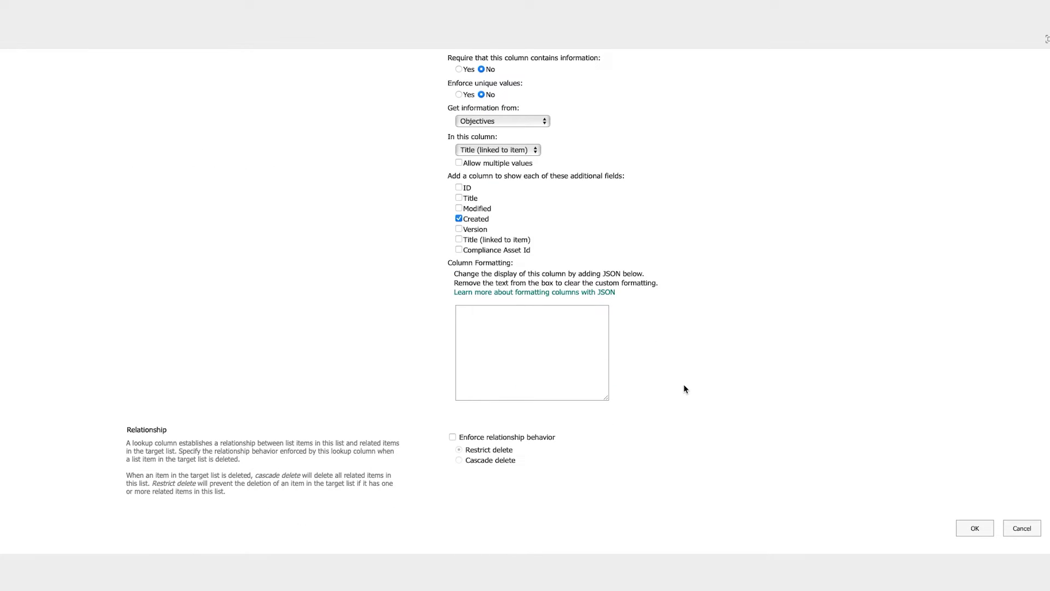
scroll(684, 389, down, 1)
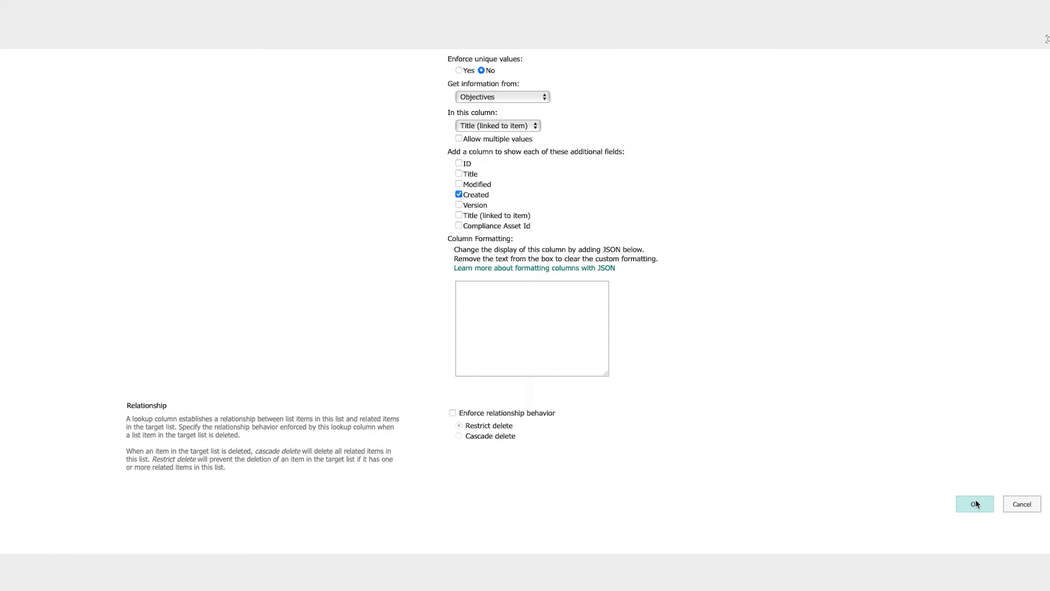
click(976, 499)
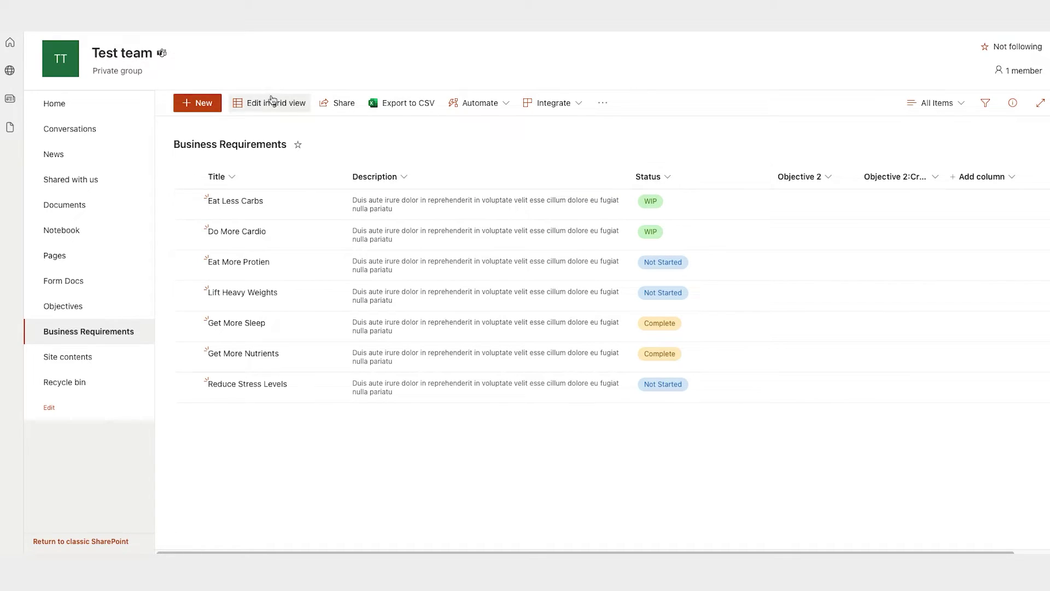
- In grid view, link Eat Less Carbs and Do More Cardio to 'Lower Body Fat to 15 %'
click(254, 111)
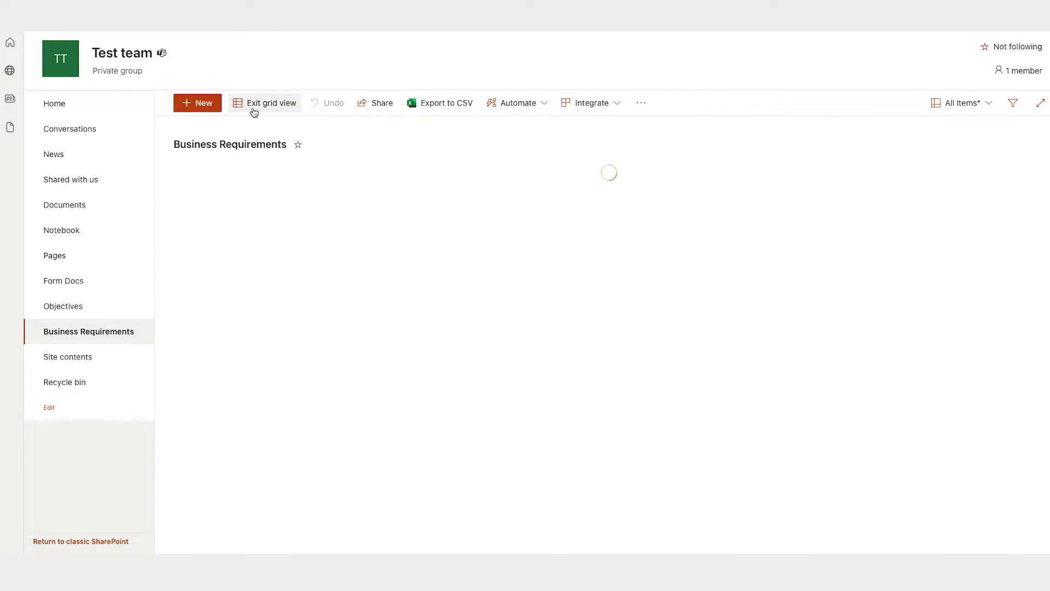
click(807, 210)
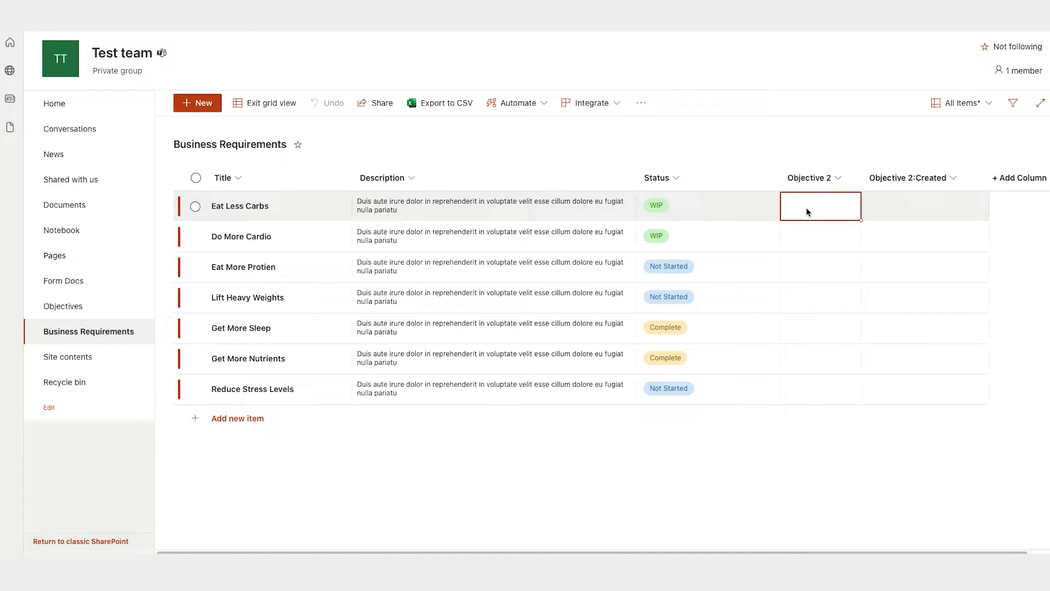
click(807, 208)
click(857, 201)
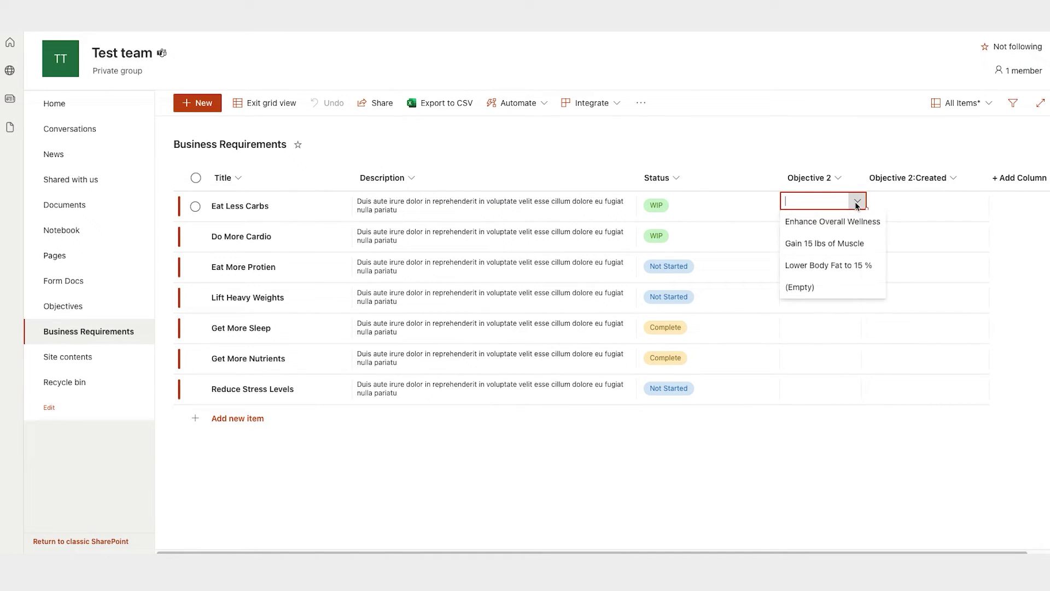
click(820, 266)
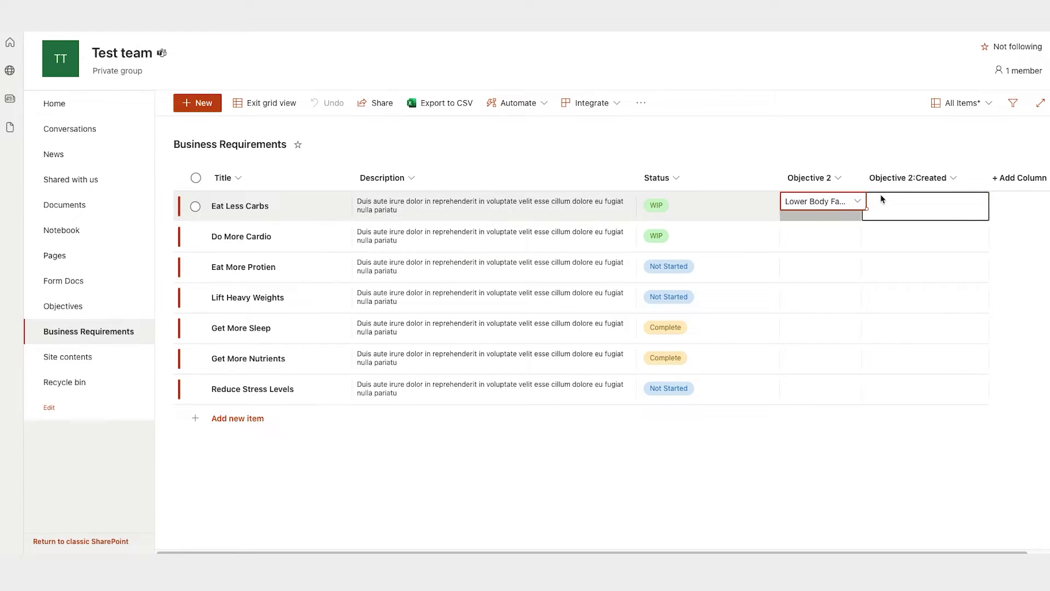
click(822, 244)
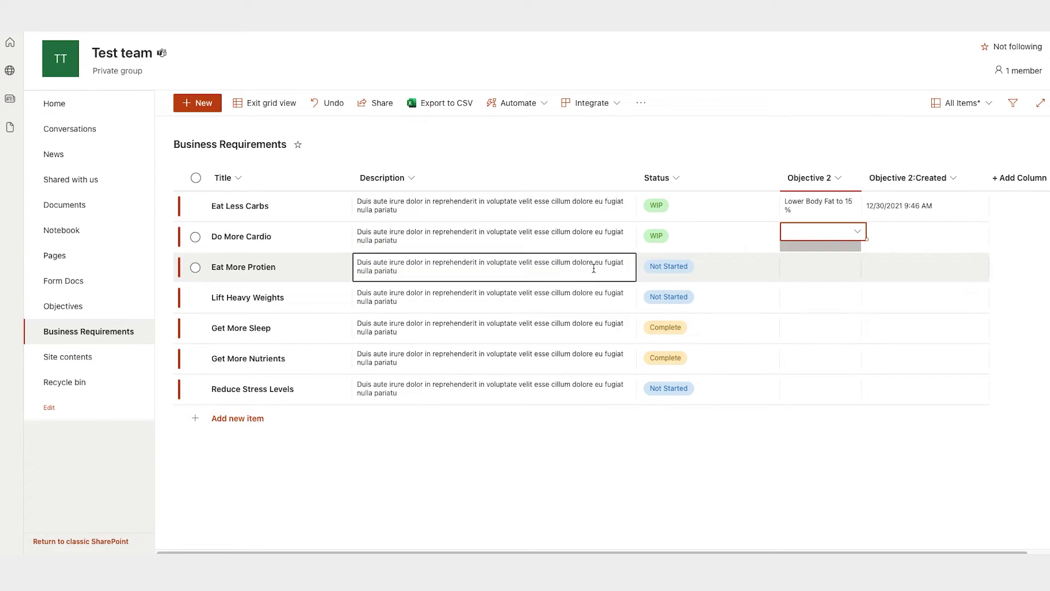
click(771, 248)
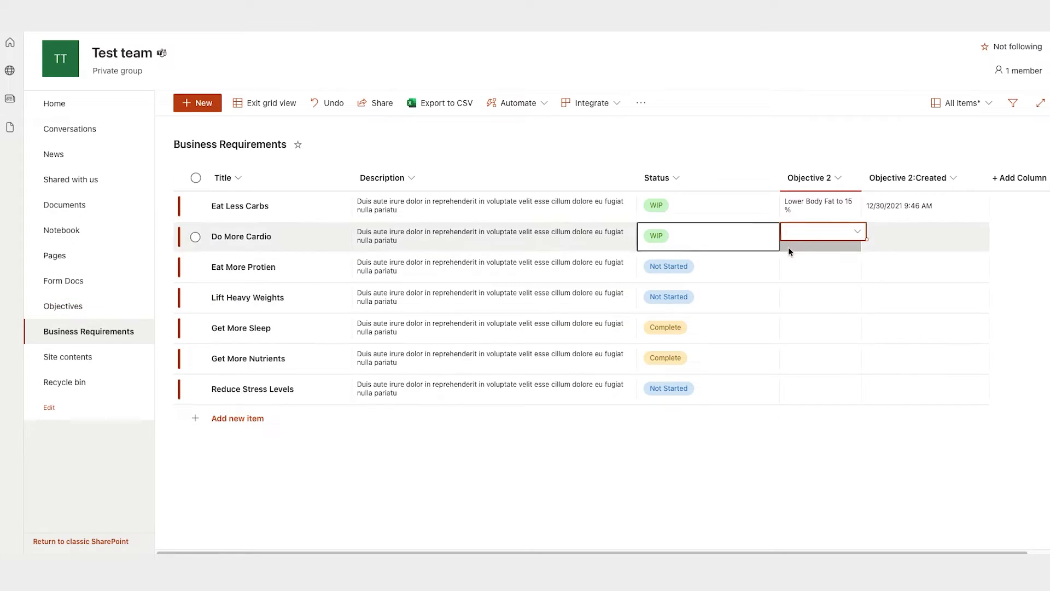
click(856, 232)
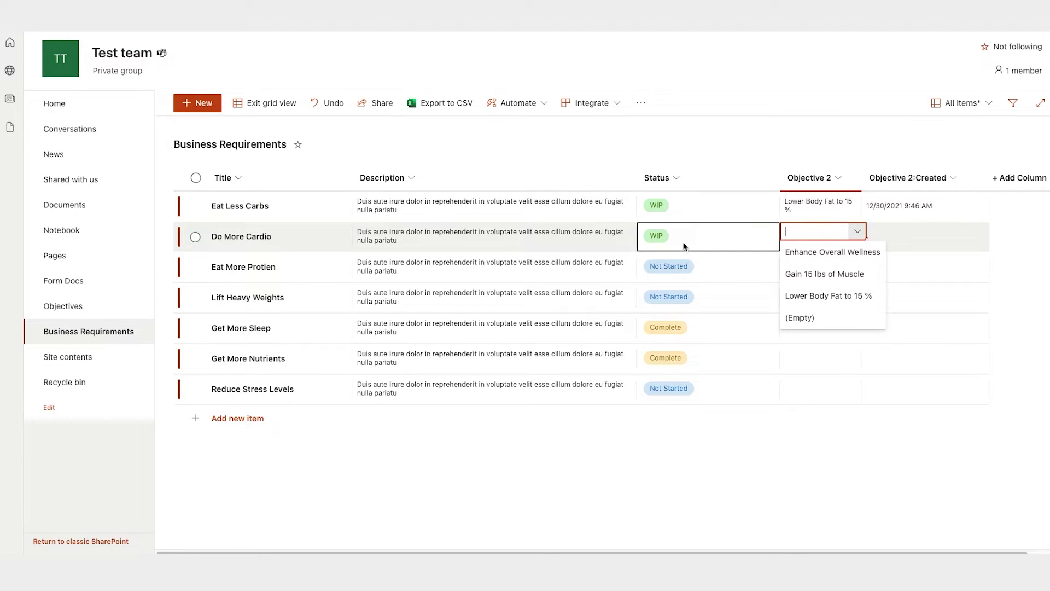
click(850, 289)
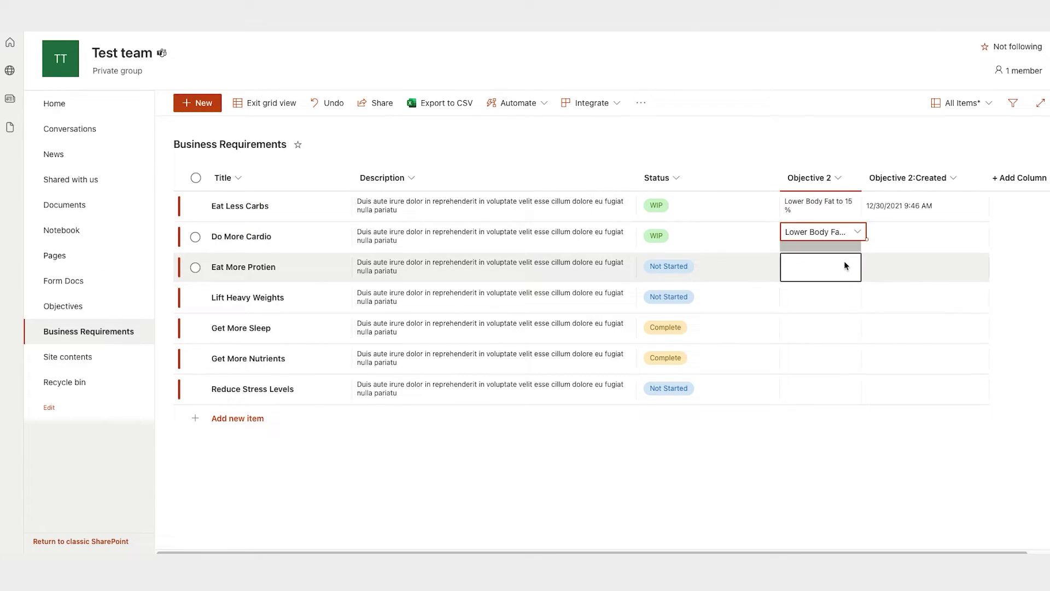
- Link protein and weights rows to Gain 15 lbs of Muscle, the other three to Enhance Overall Wellness
click(844, 262)
click(856, 263)
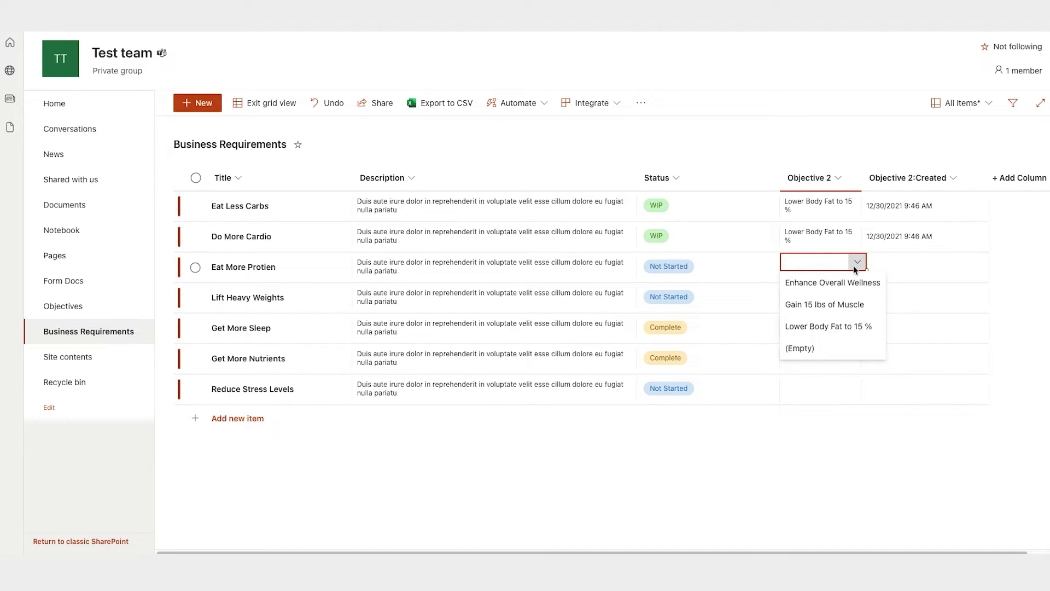
click(824, 304)
click(856, 294)
click(824, 334)
click(857, 324)
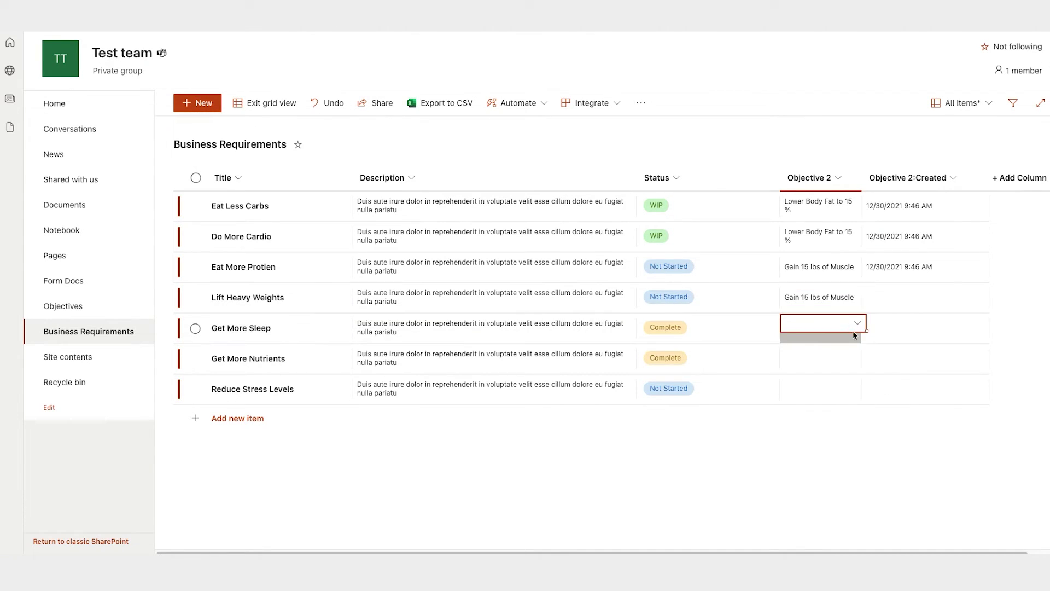
click(832, 343)
click(856, 354)
click(832, 374)
click(856, 386)
click(826, 402)
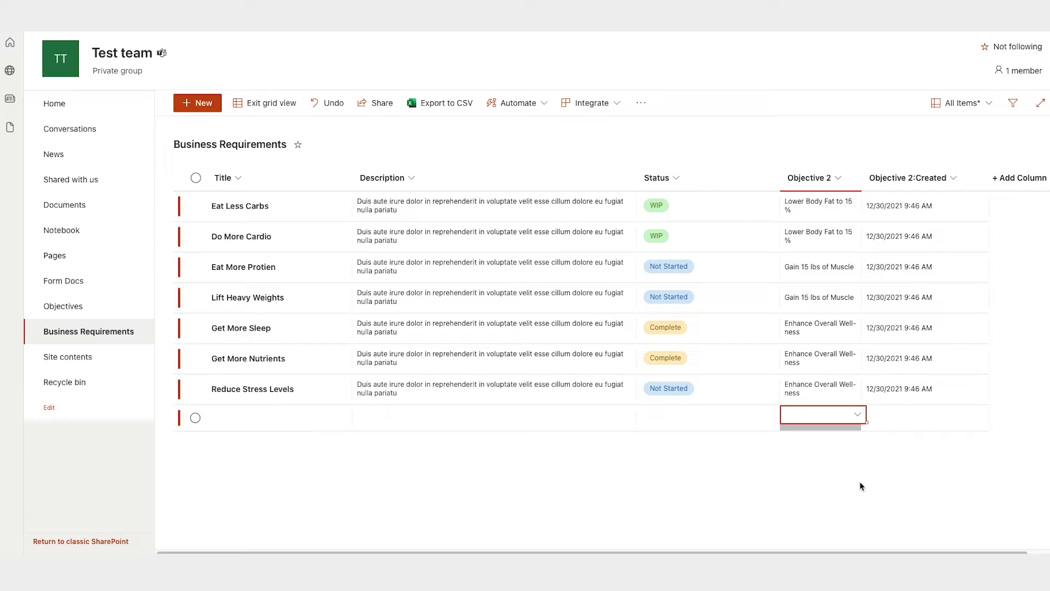
click(268, 100)
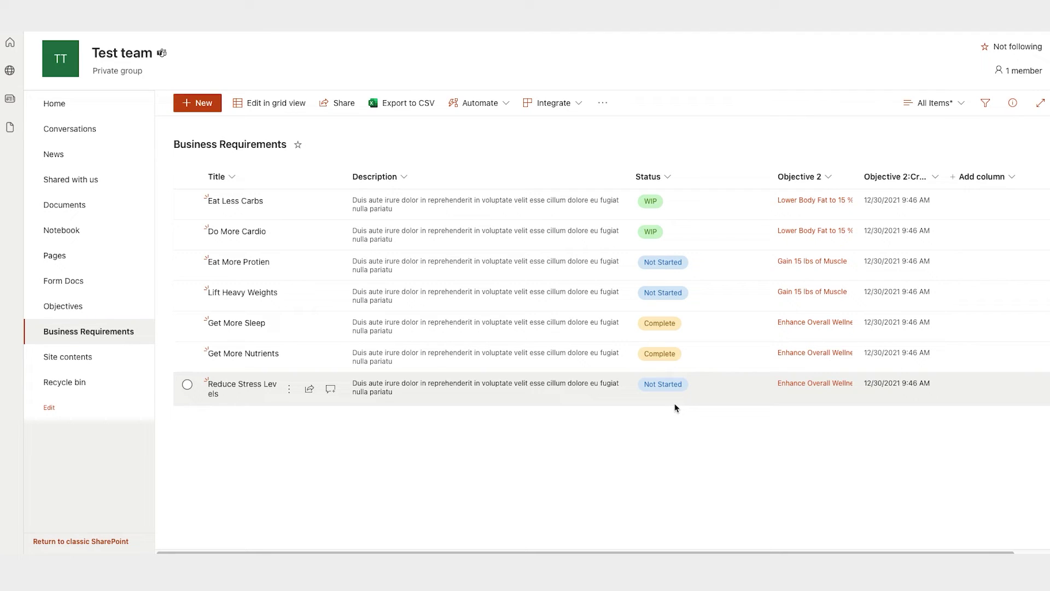
- Group the list by Status and collapse the Not Started, Complete and WIP groups
click(668, 177)
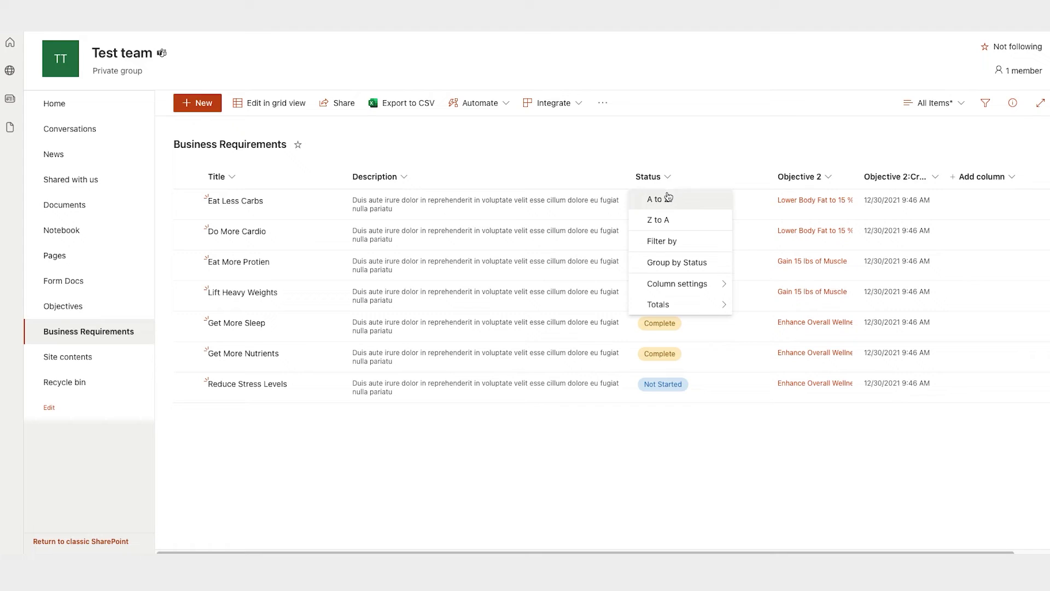
click(687, 262)
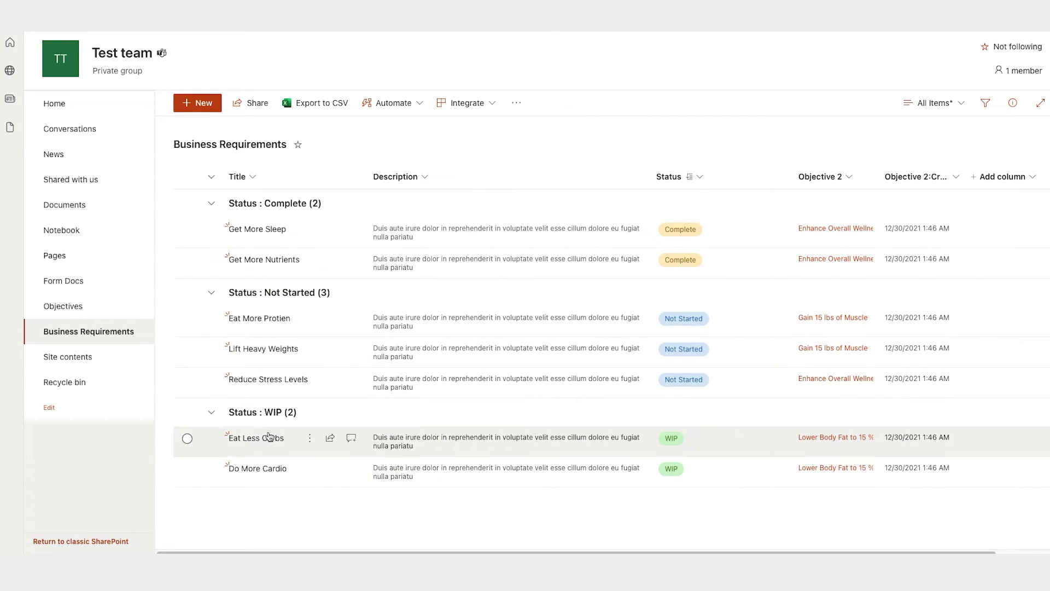
click(211, 293)
click(212, 204)
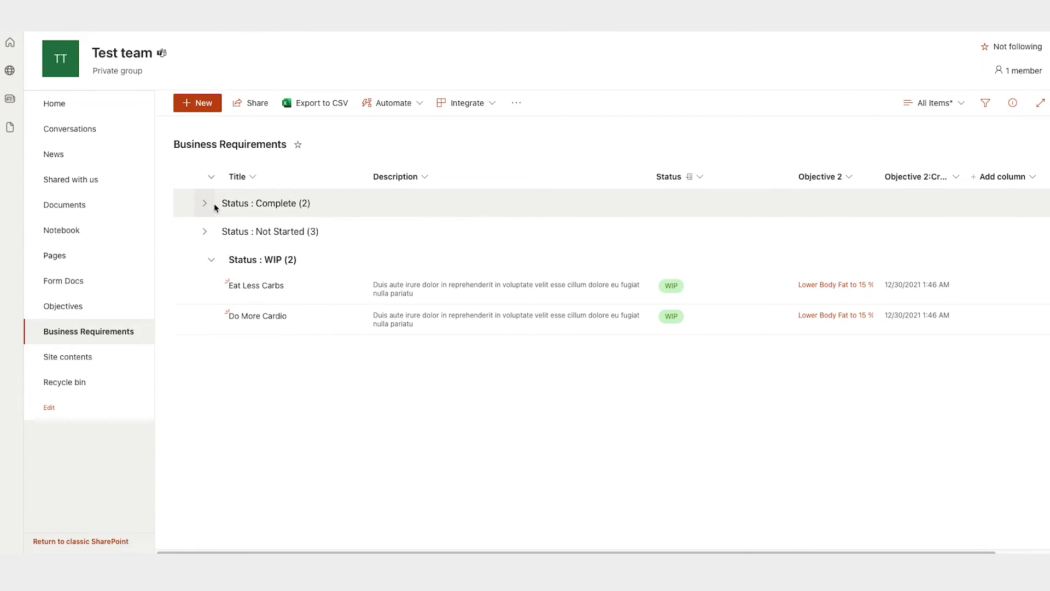
click(211, 260)
- Briefly filter to WIP items, then clear the filter and collapse WIP again
click(211, 259)
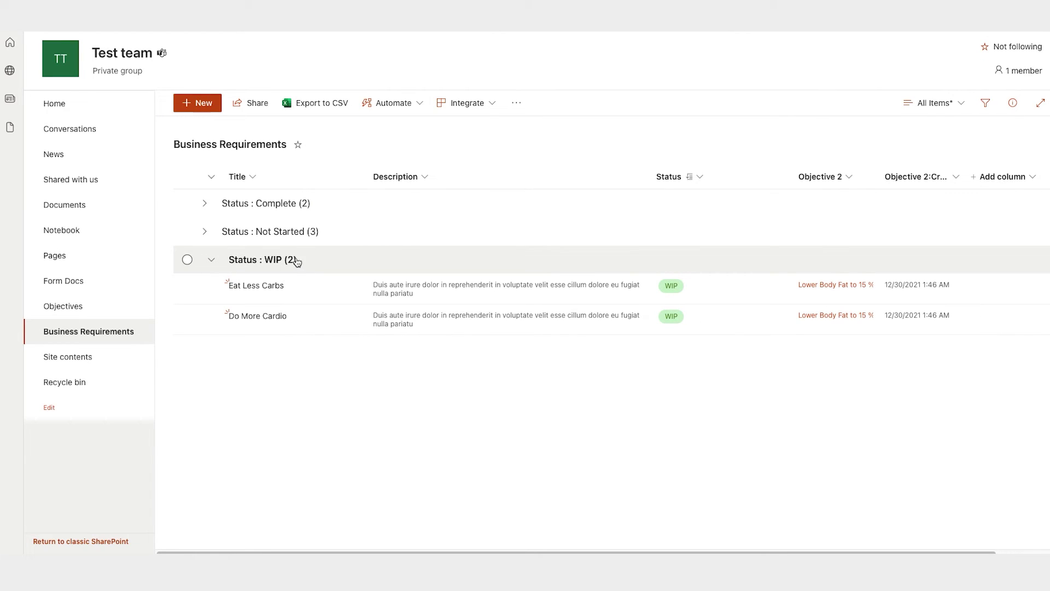
click(281, 260)
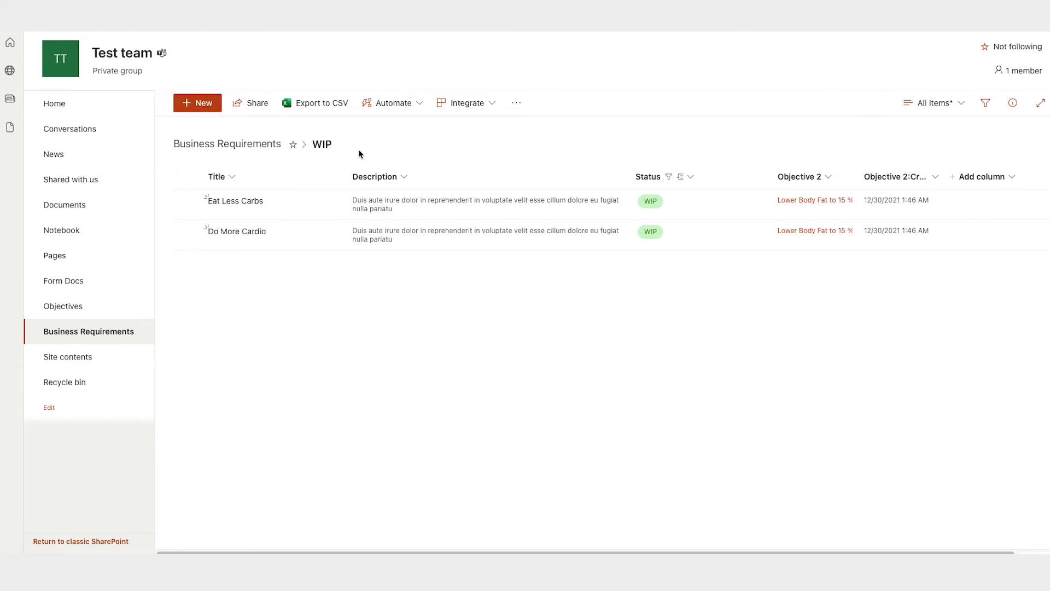
click(258, 145)
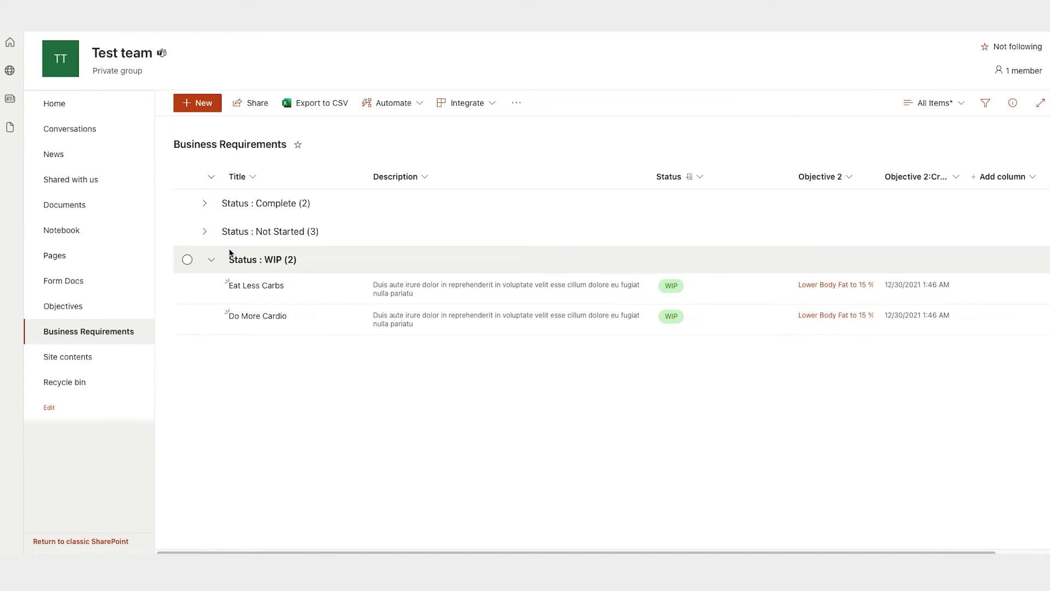
click(211, 261)
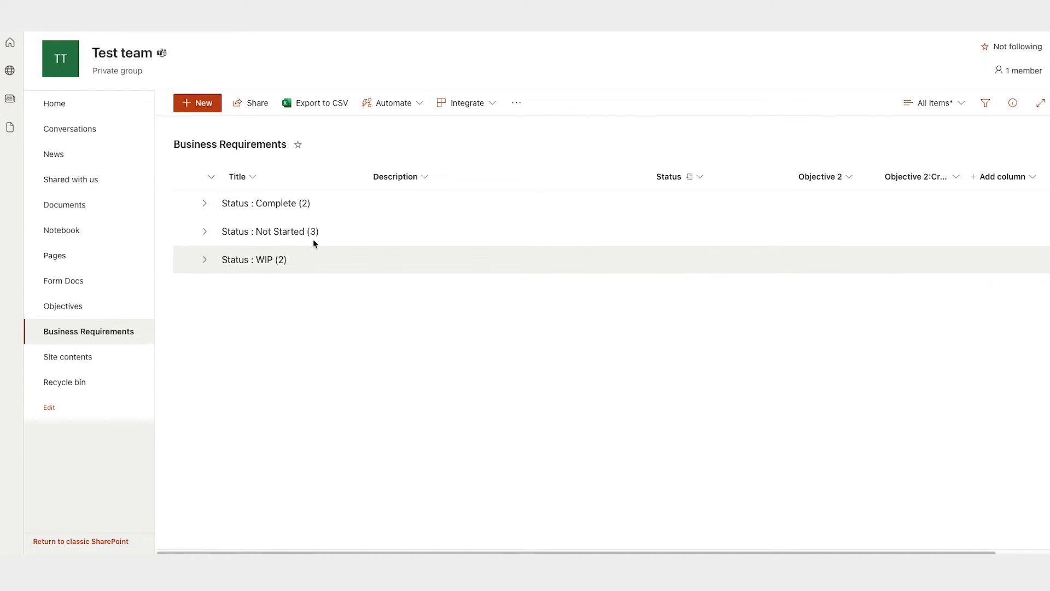
- Switch the list view to Gallery layout and browse the status-grouped cards
click(961, 105)
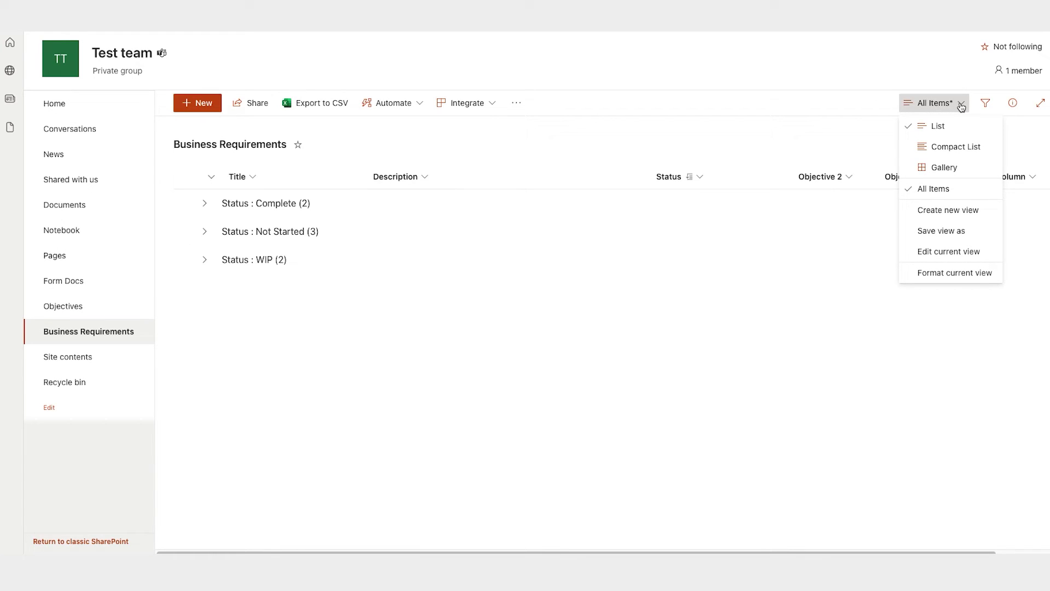
click(935, 170)
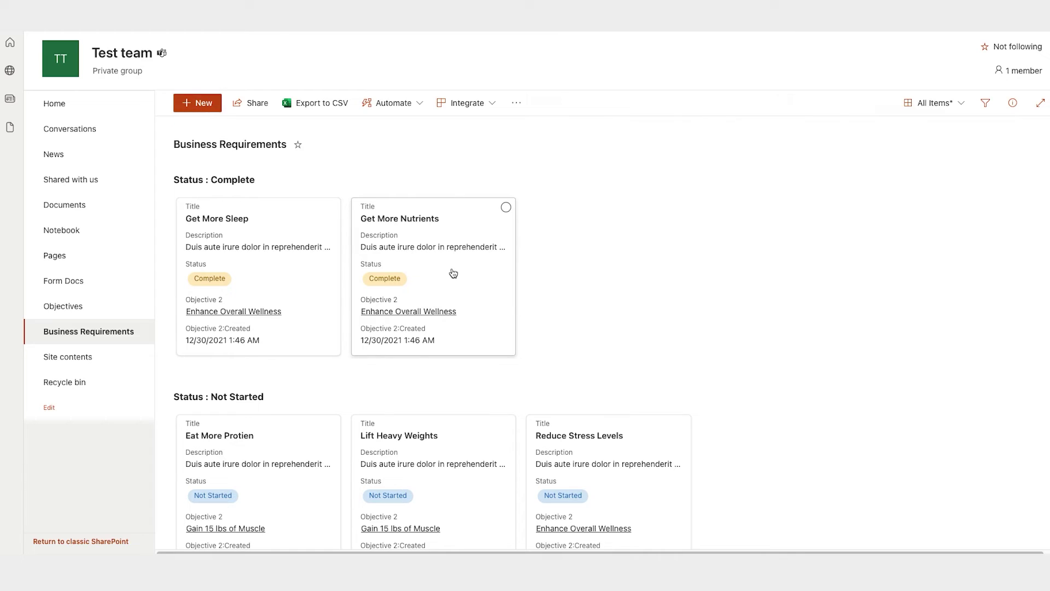
scroll(431, 381, down, 4)
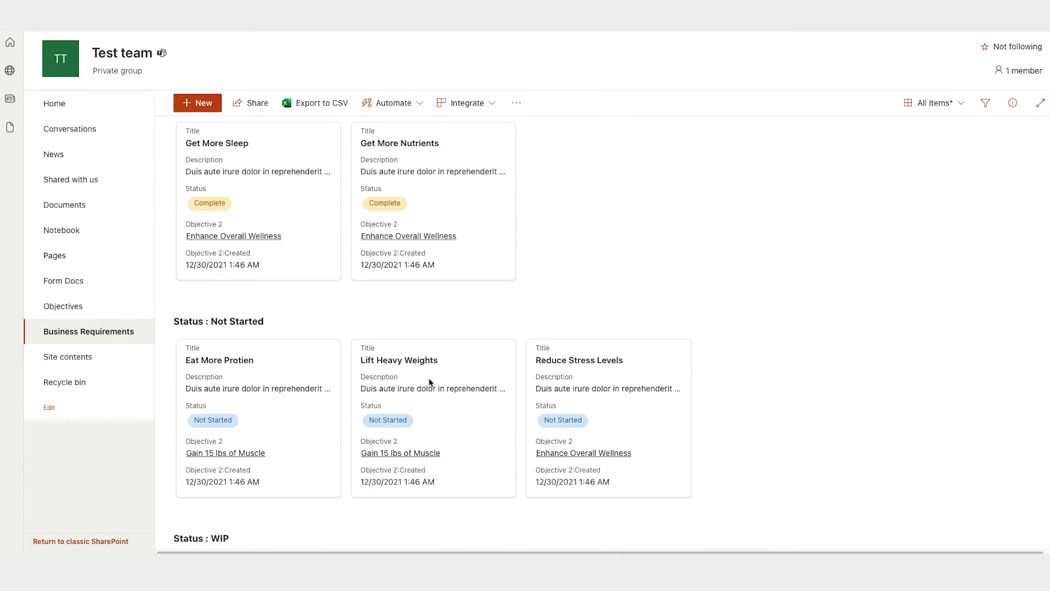
scroll(436, 378, down, 2)
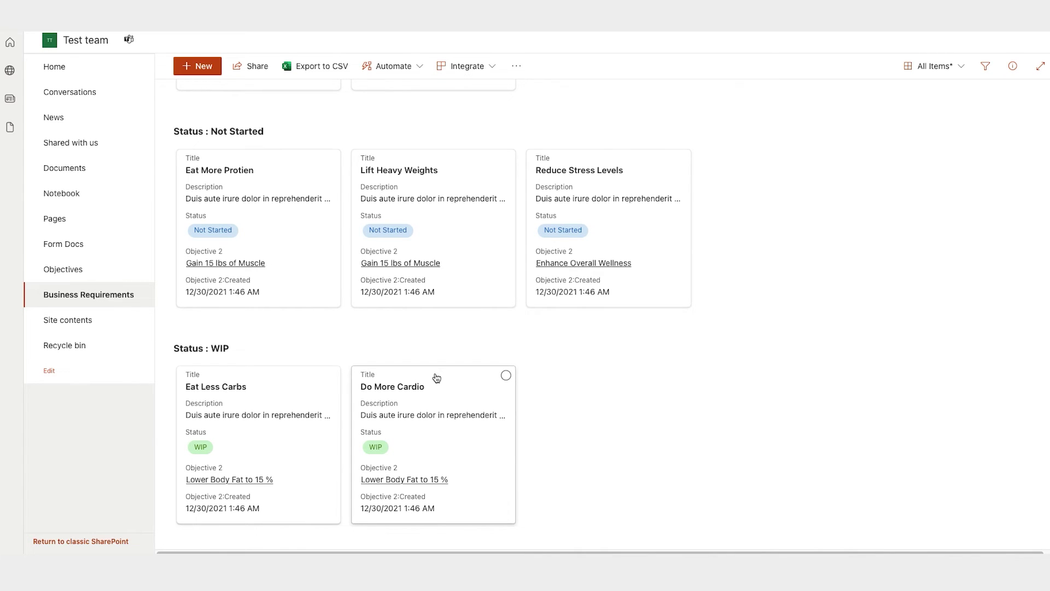
scroll(436, 378, up, 4)
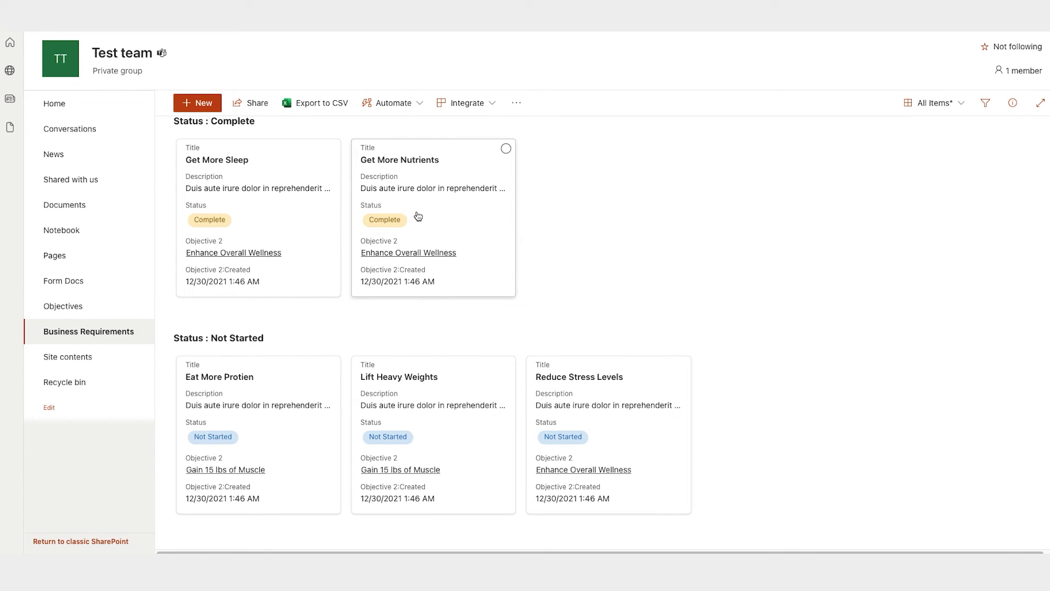
scroll(471, 301, down, 2)
scroll(476, 333, up, 3)
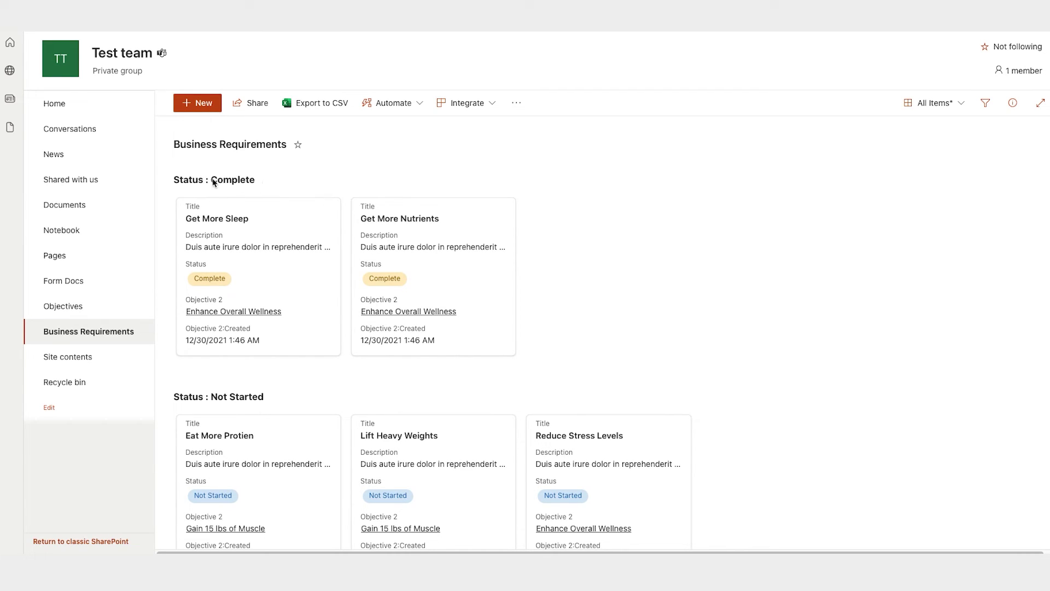
scroll(257, 386, down, 4)
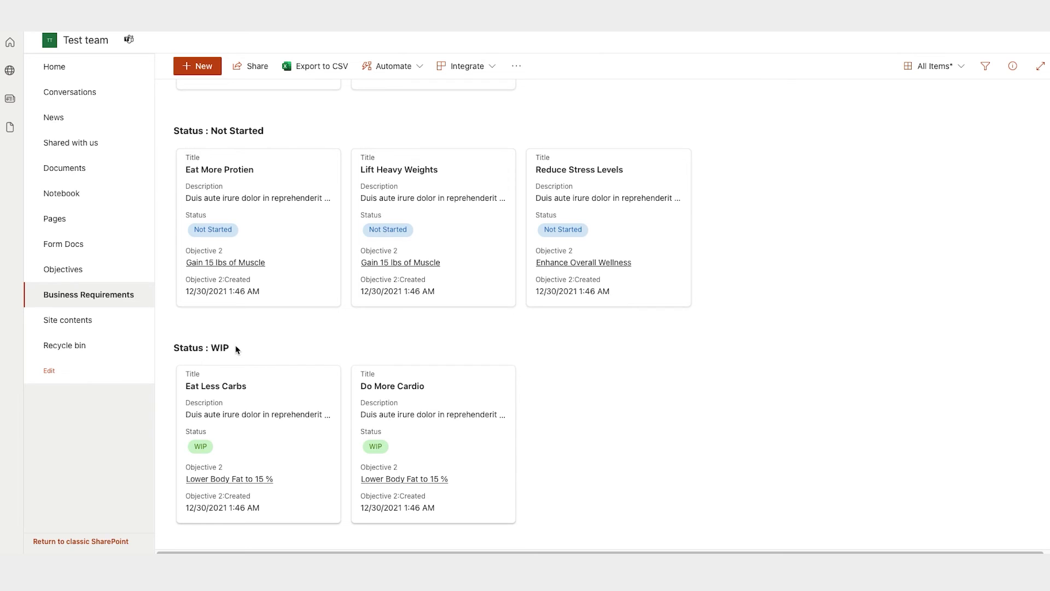
scroll(237, 350, up, 5)
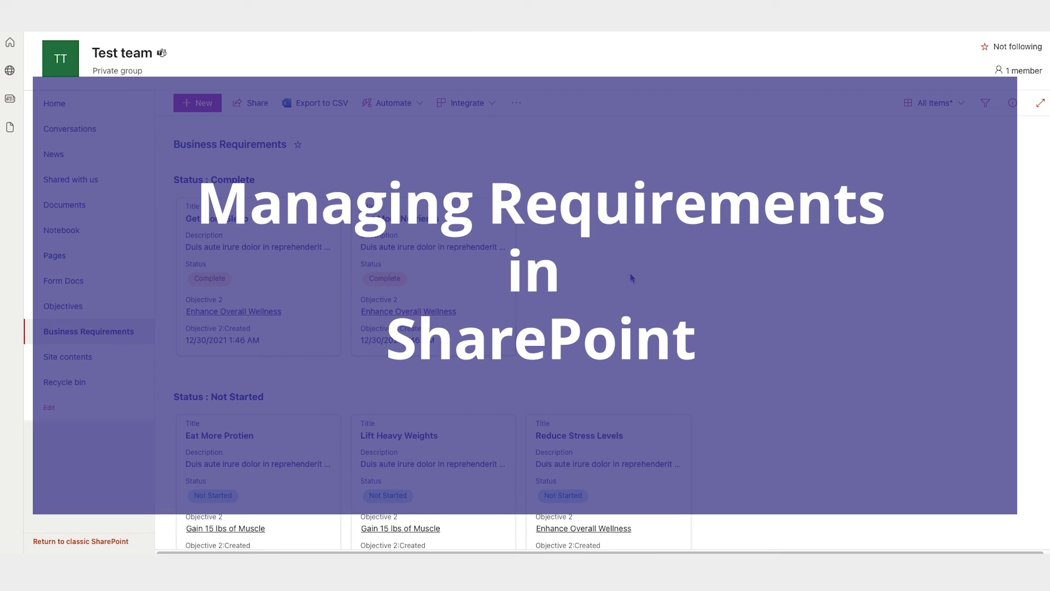
click(416, 107)
click(799, 272)
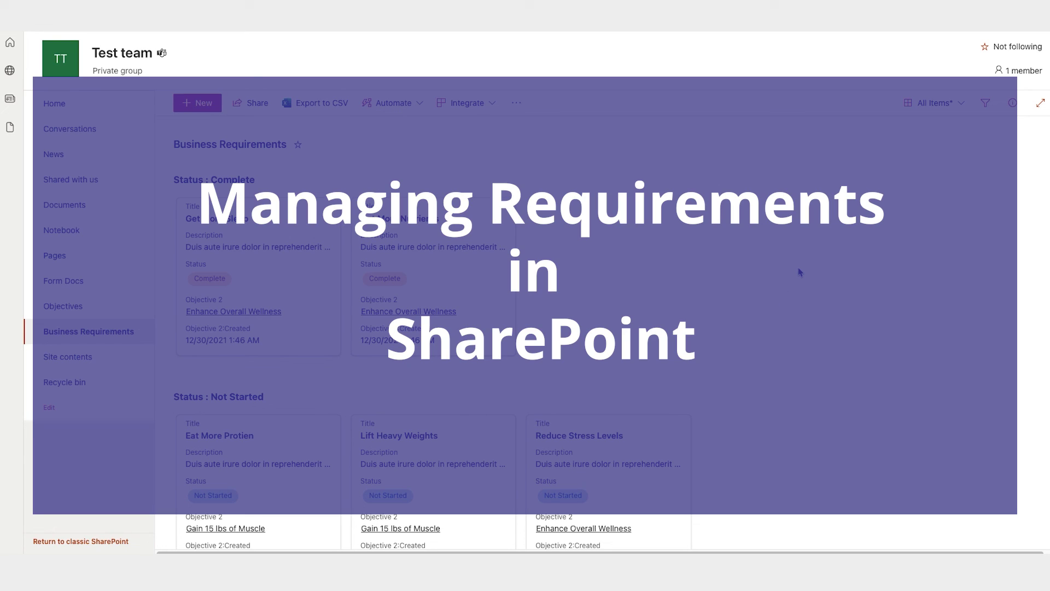